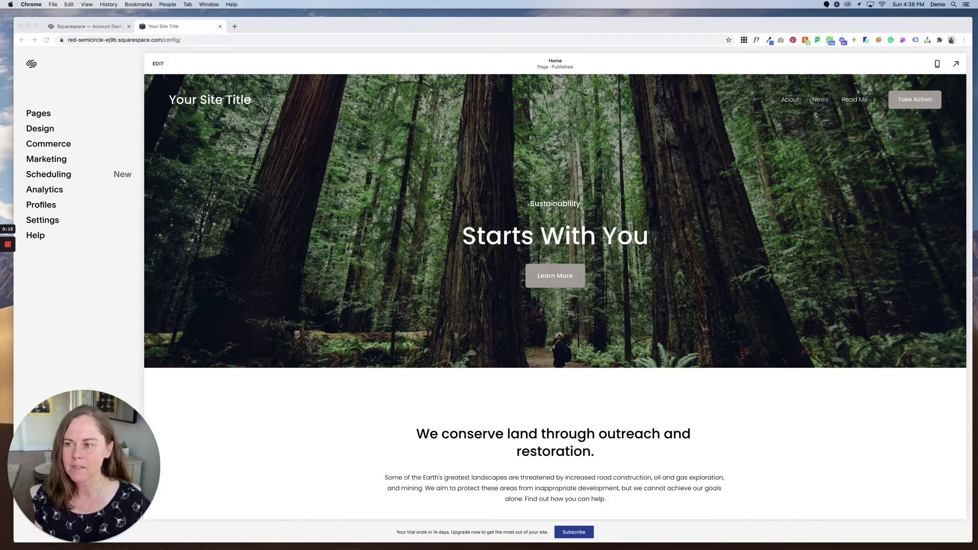
Review the Poppins font settings under Design > Fonts, then open the home page for editing.
click(46, 130)
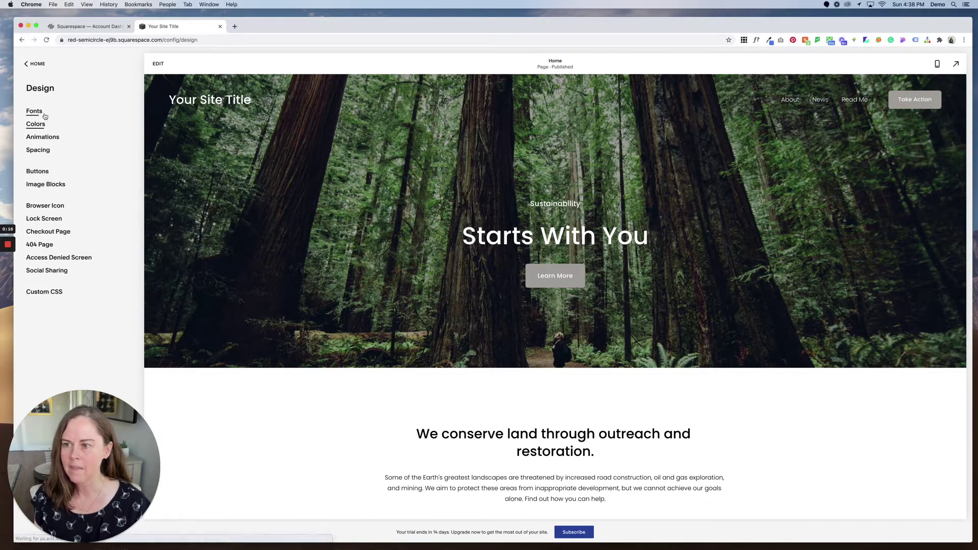
click(44, 115)
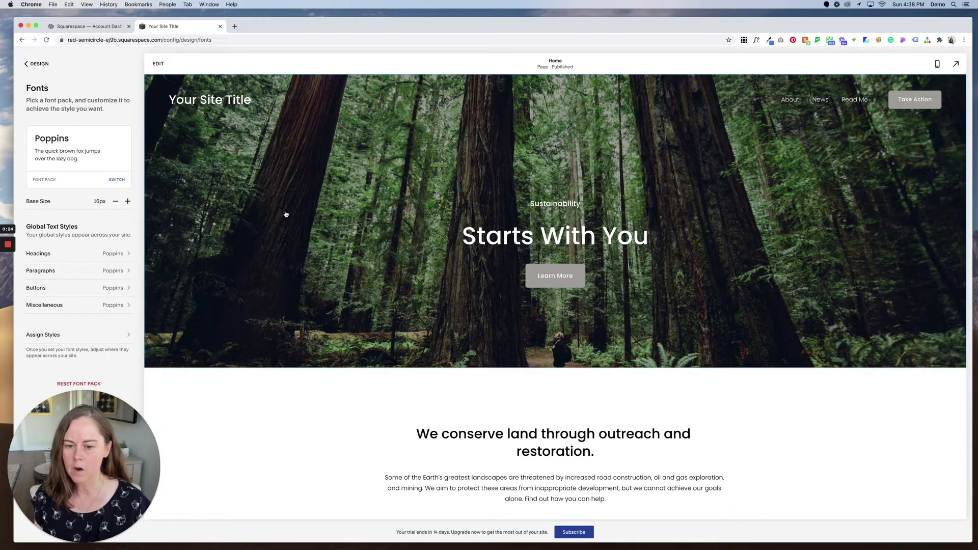
mouse_move(11, 234)
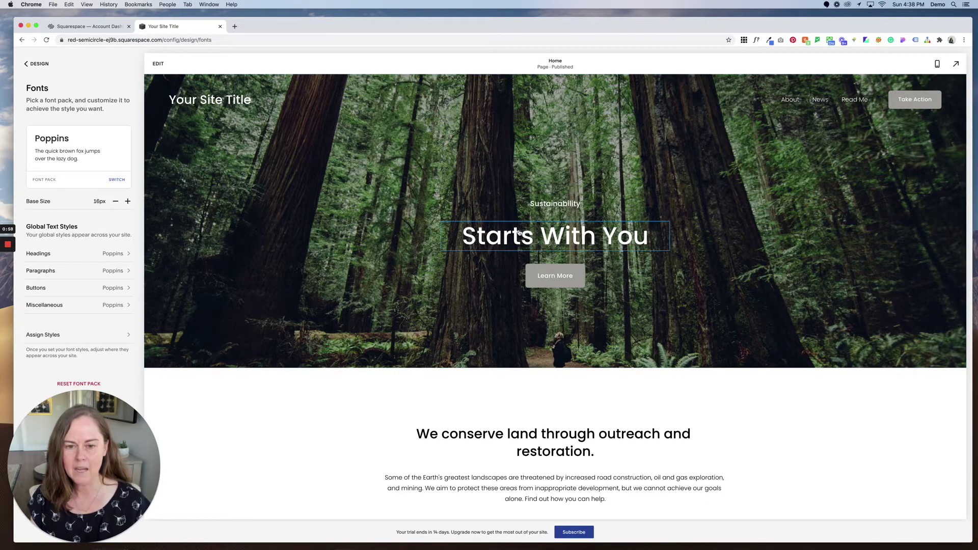
scroll(515, 229, down, 2)
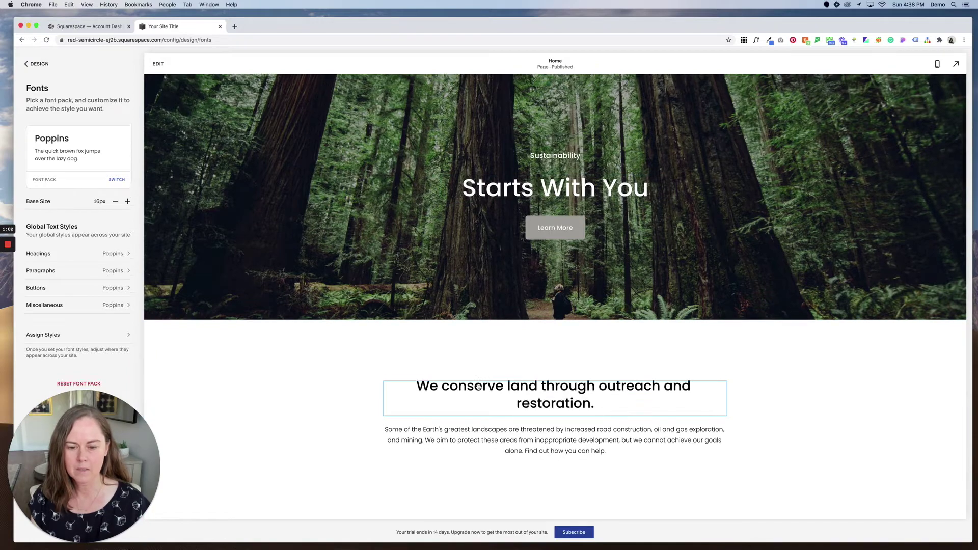
scroll(478, 386, down, 6)
scroll(478, 387, down, 4)
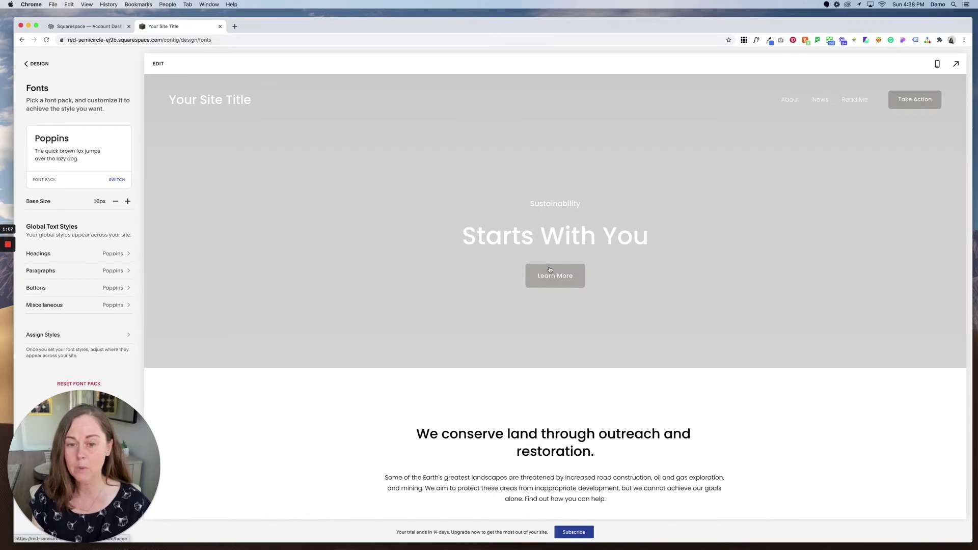
click(550, 268)
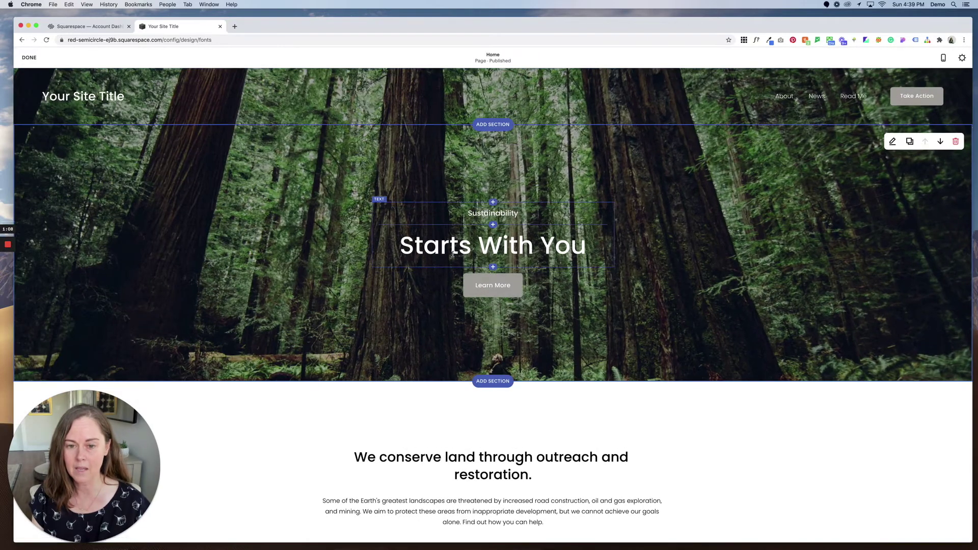
Try Heading 2, 3 and 4 on the 'Starts With You' heading, then restore Heading 1.
click(455, 246)
triple_click(468, 247)
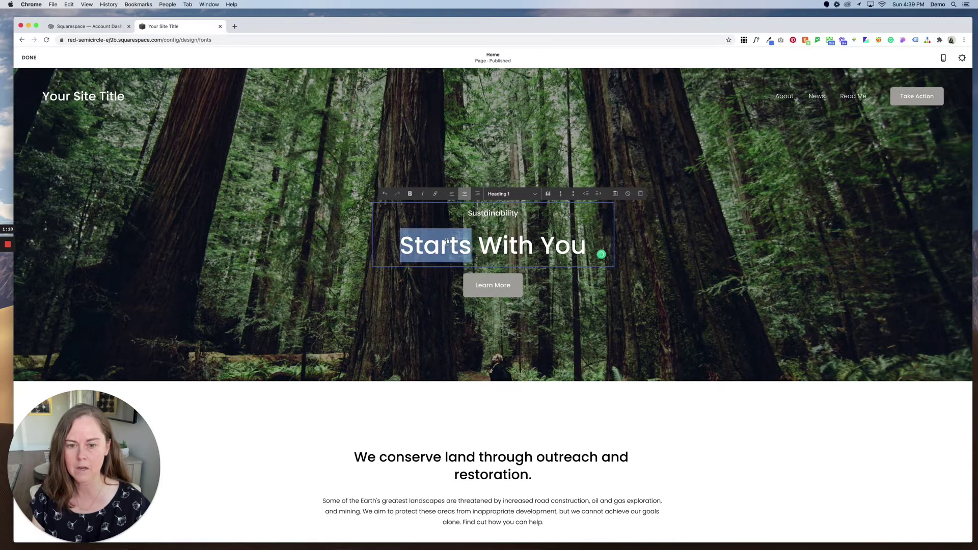
click(516, 194)
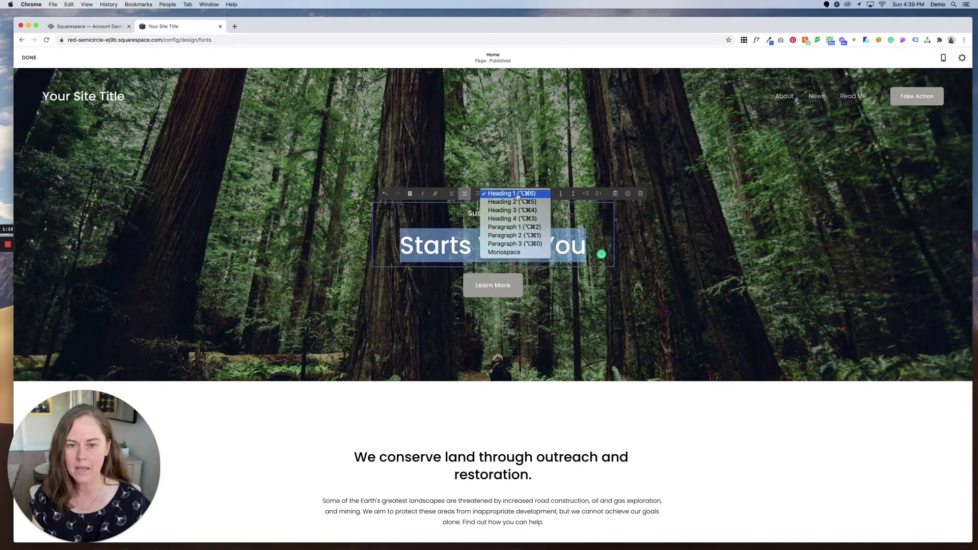
click(514, 201)
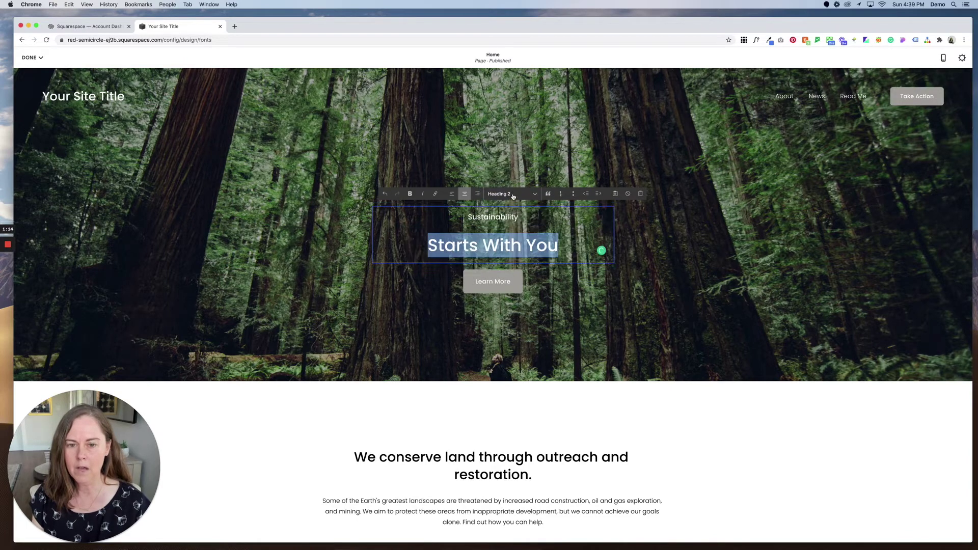
click(513, 194)
click(513, 202)
click(512, 194)
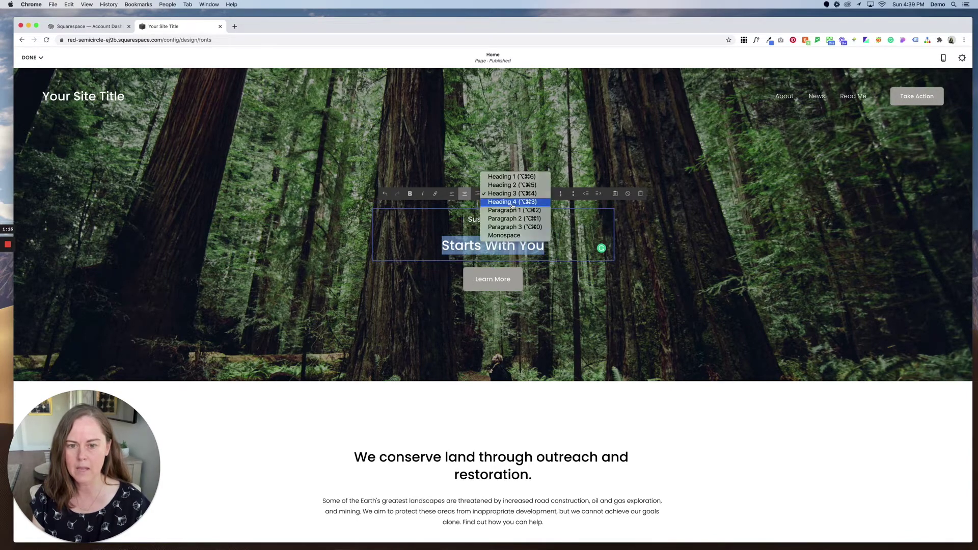
click(511, 209)
click(503, 195)
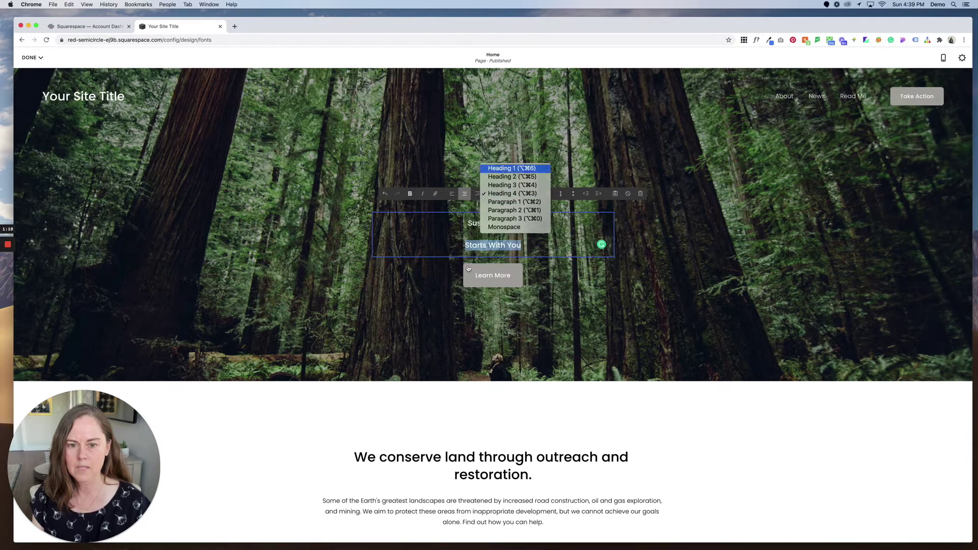
click(505, 171)
click(475, 398)
Preview the paragraph as Paragraph 1, return it to Paragraph 2, and save the page.
scroll(474, 398, down, 2)
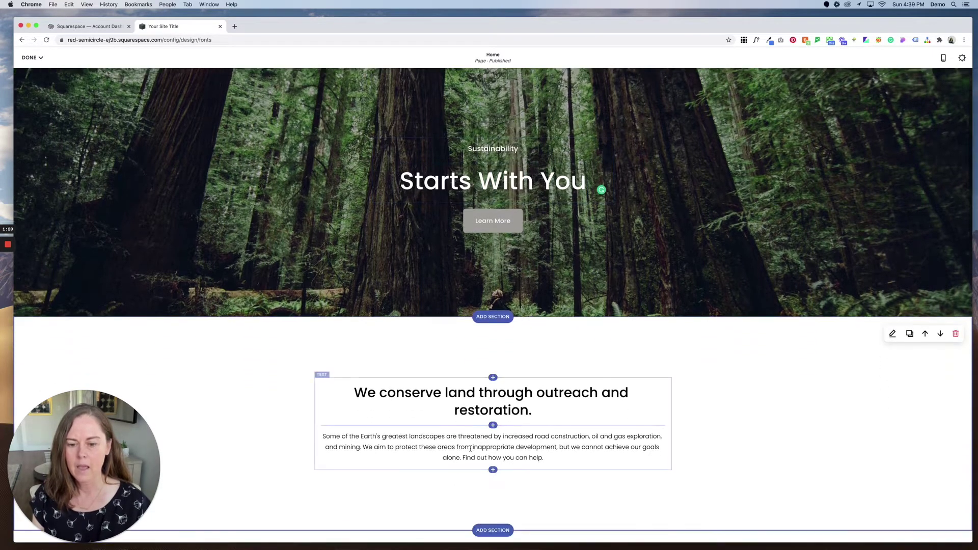
click(471, 448)
triple_click(465, 448)
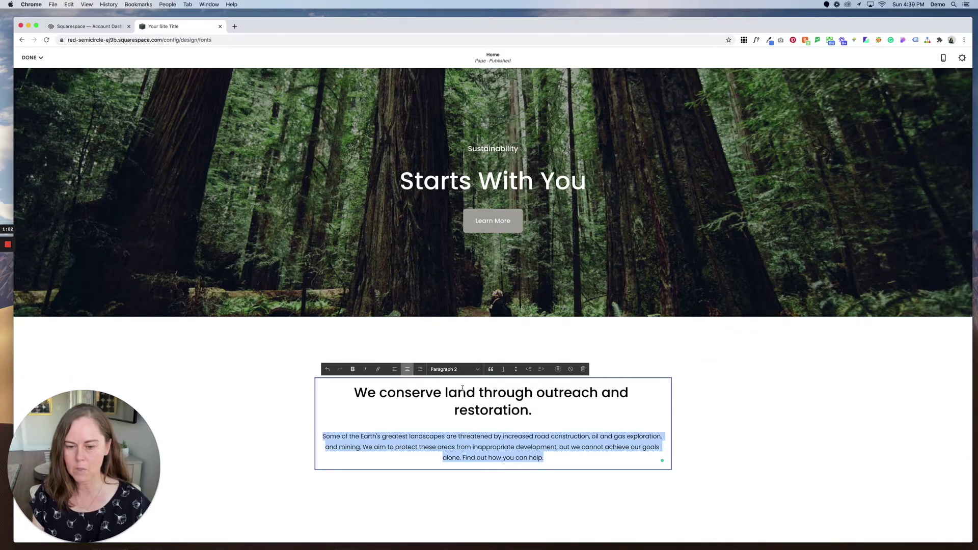
click(458, 369)
click(459, 369)
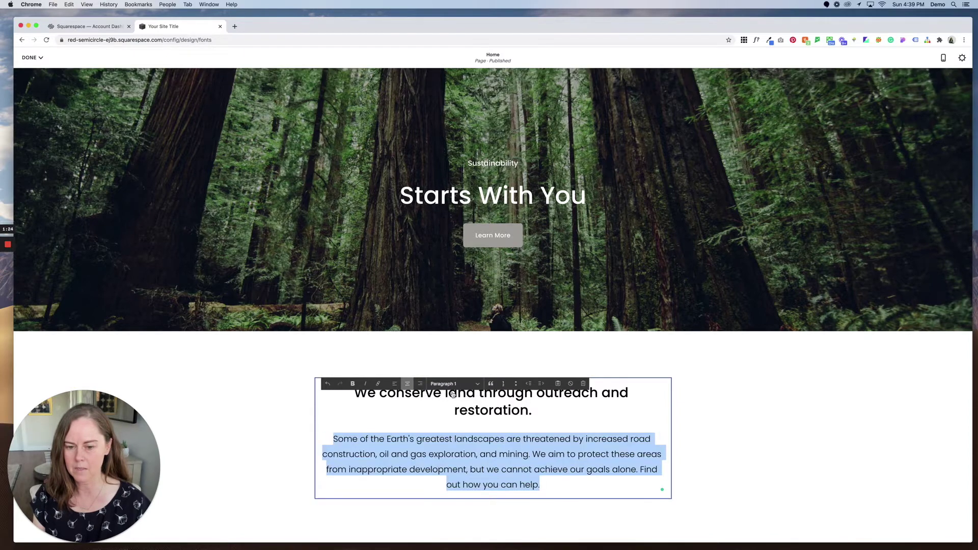
click(453, 369)
click(449, 408)
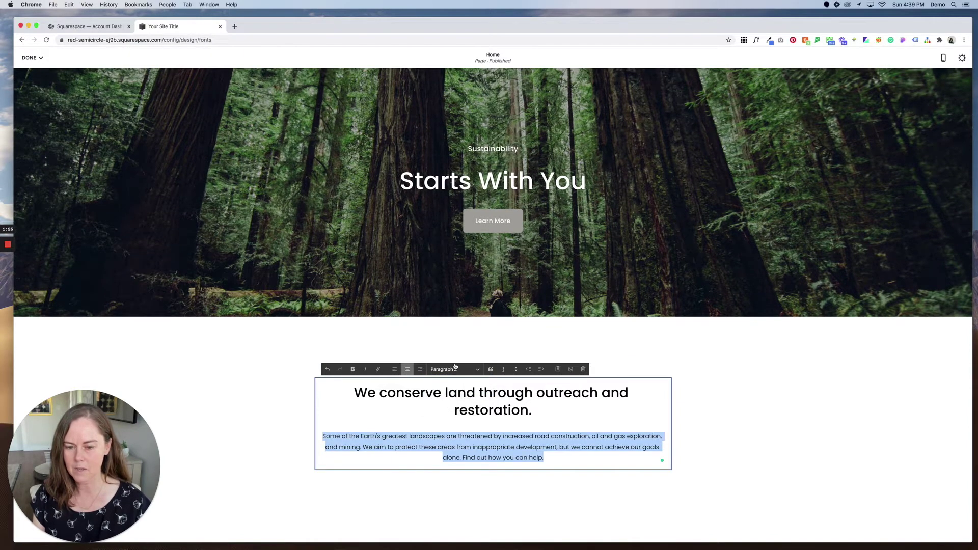
click(32, 57)
click(32, 76)
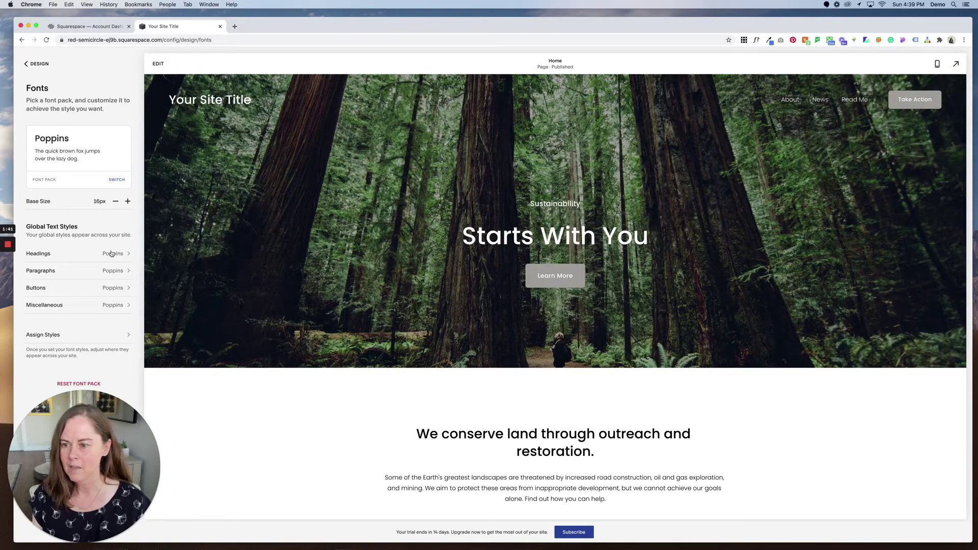
Search the heading font list for 'adonis' and save Adonis as the heading family.
click(112, 254)
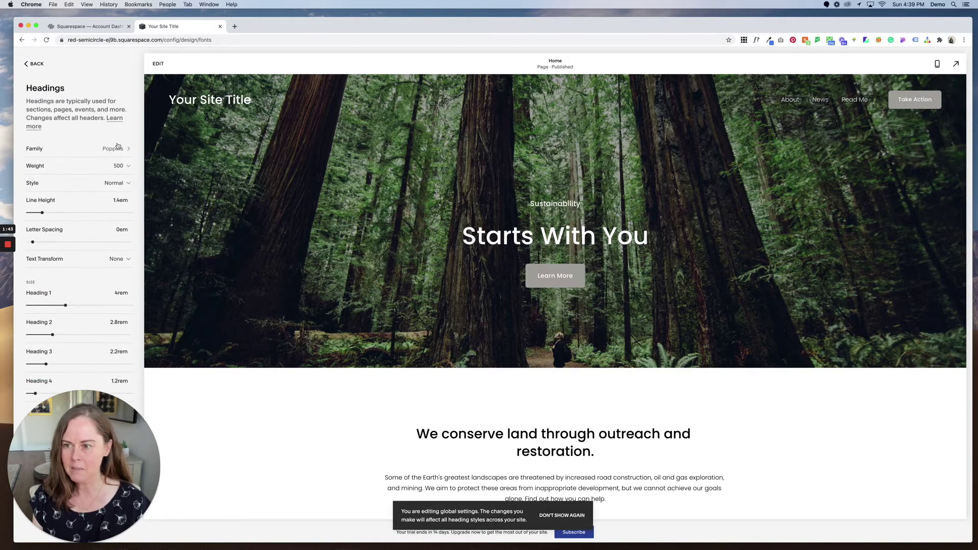
click(119, 148)
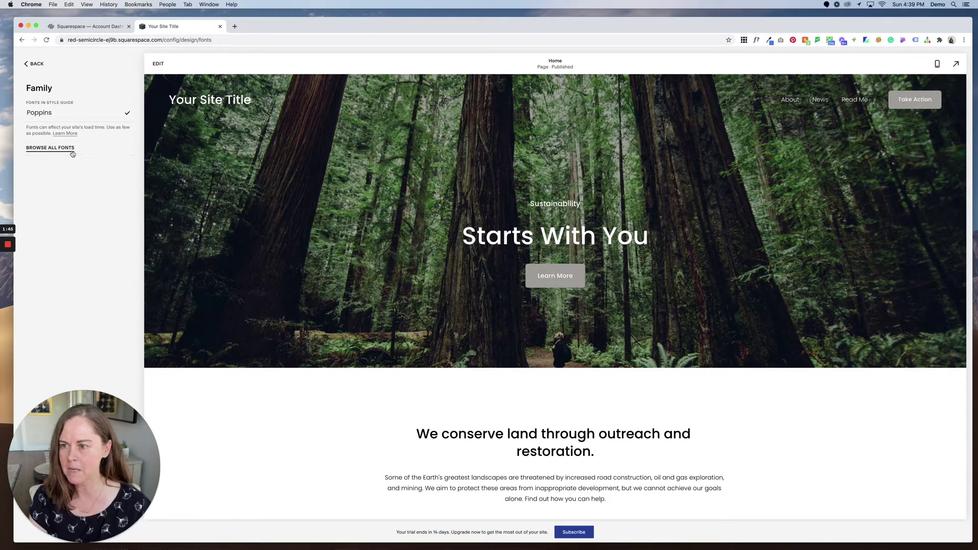
click(54, 107)
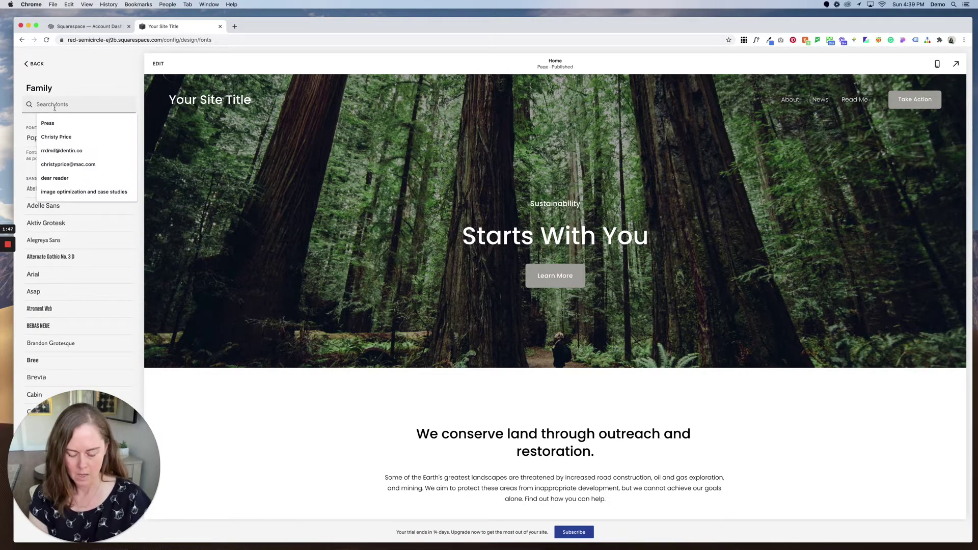
text(adn)
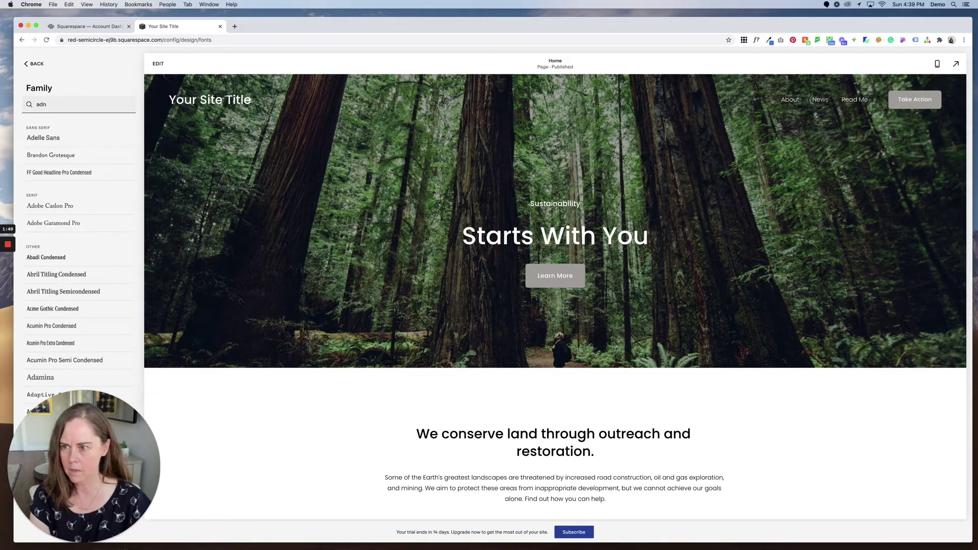
key(BackSpace)
text(onis)
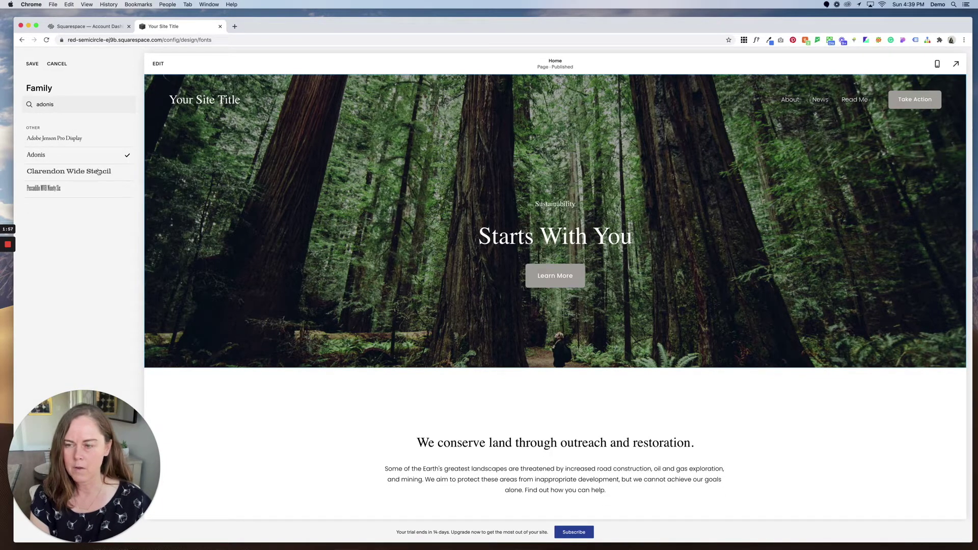
click(32, 64)
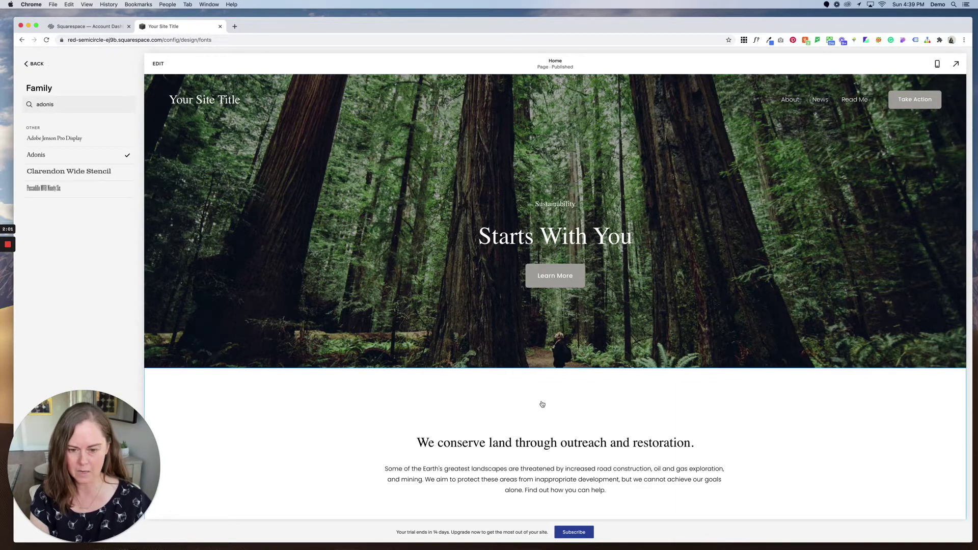
click(33, 65)
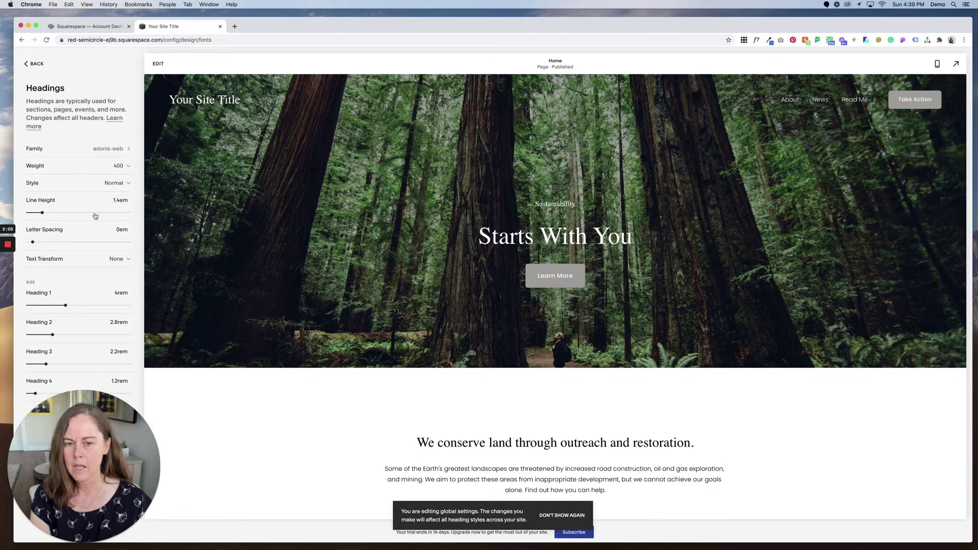
Browse all fonts and preview Playfair Display for the site headings.
click(102, 148)
click(53, 165)
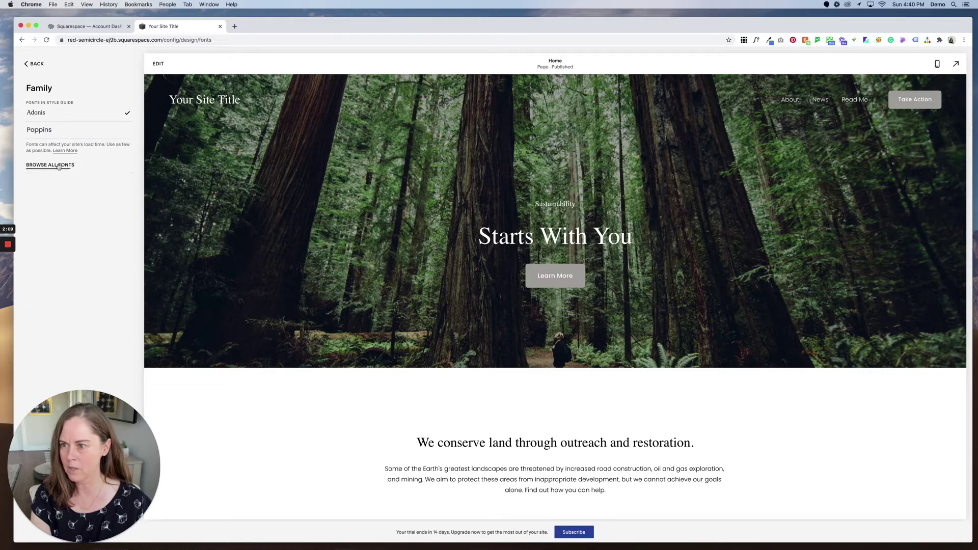
scroll(81, 219, down, 5)
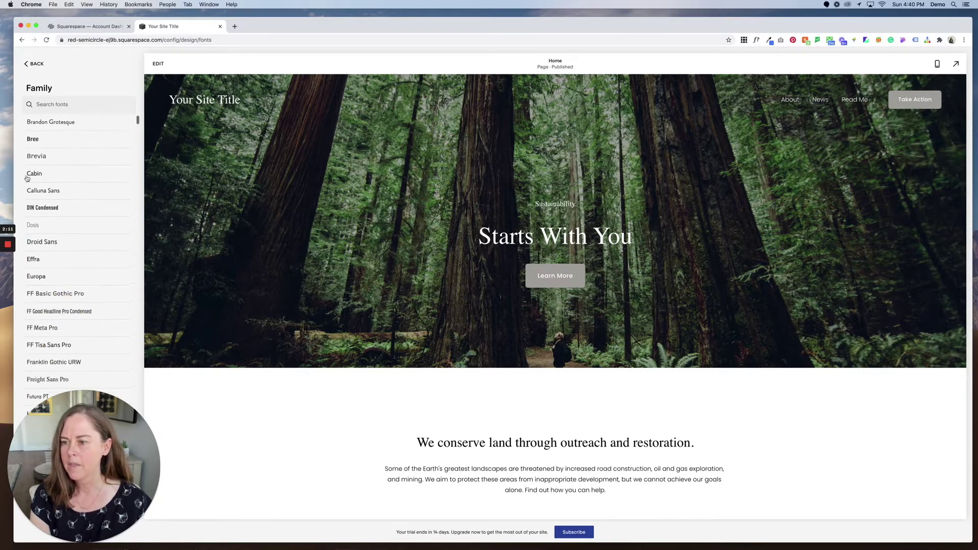
scroll(94, 316, down, 4)
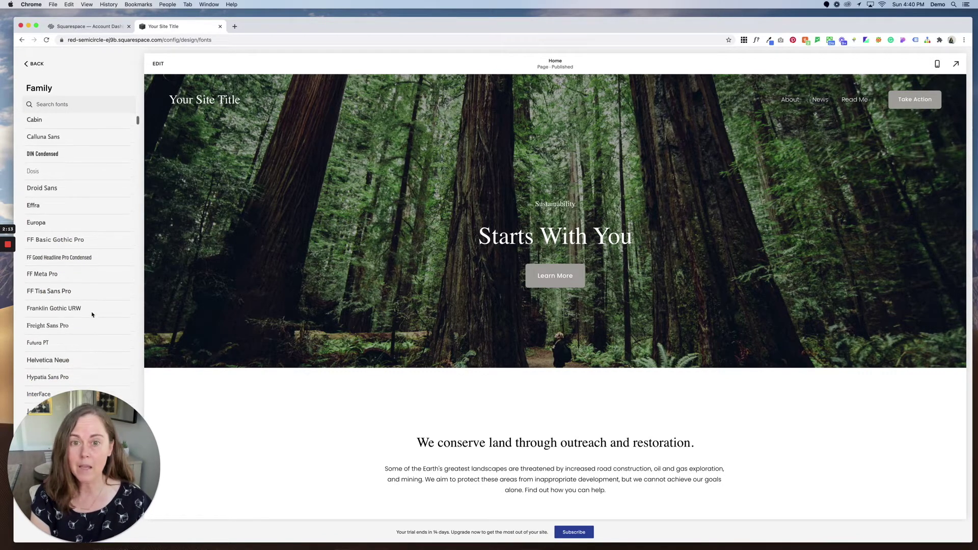
scroll(92, 315, down, 3)
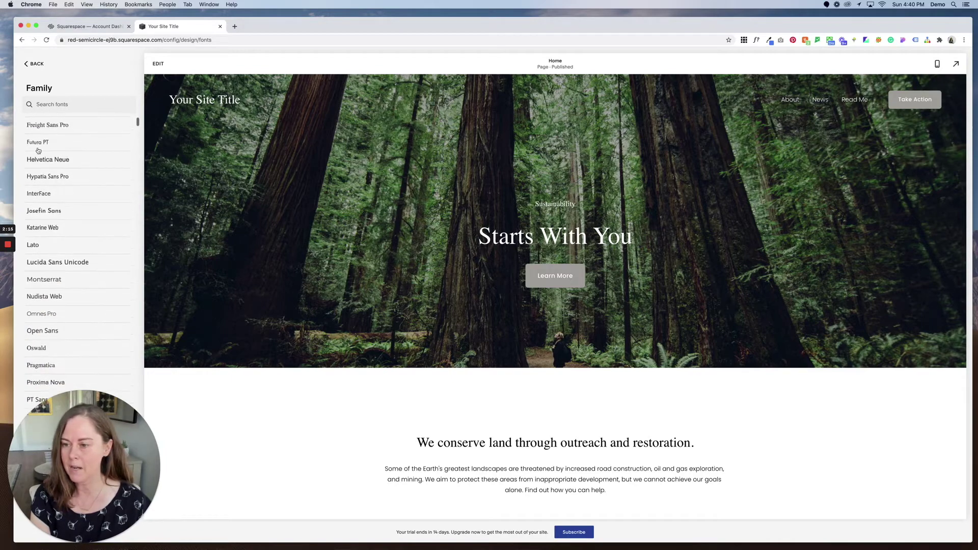
scroll(71, 240, down, 3)
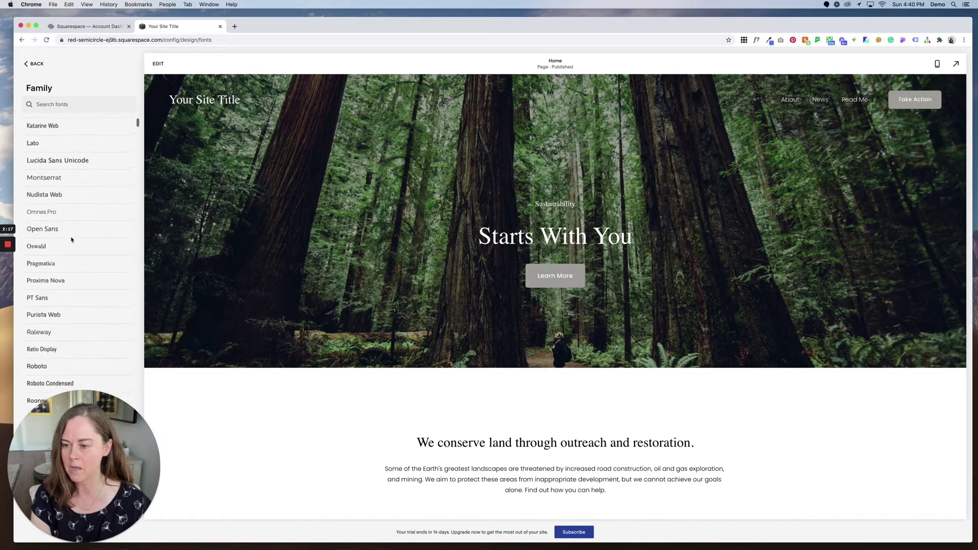
scroll(63, 233, down, 3)
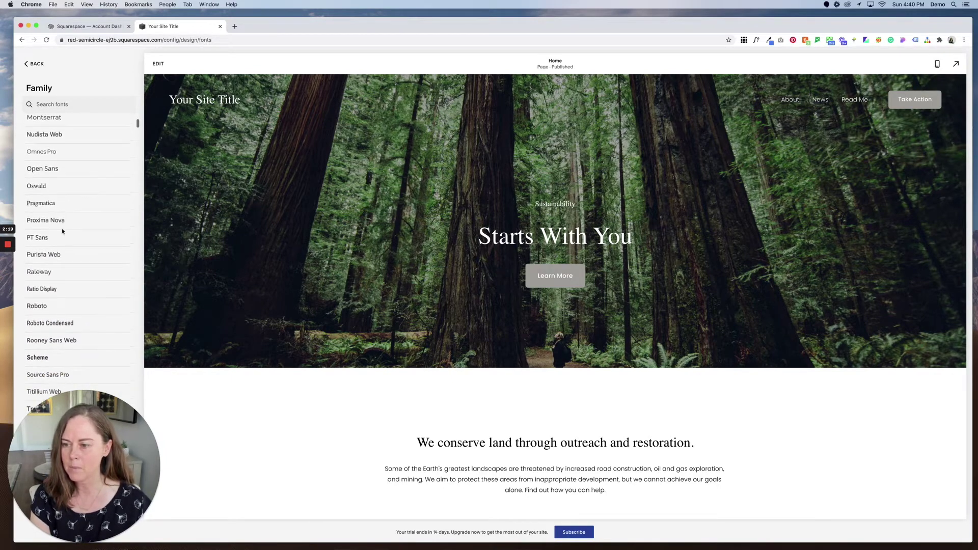
scroll(63, 232, up, 15)
click(67, 104)
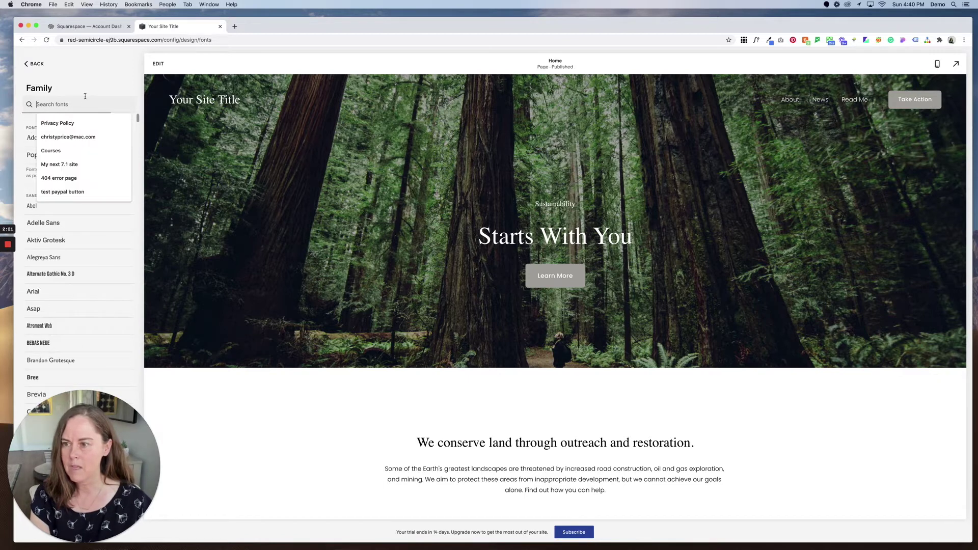
text(play)
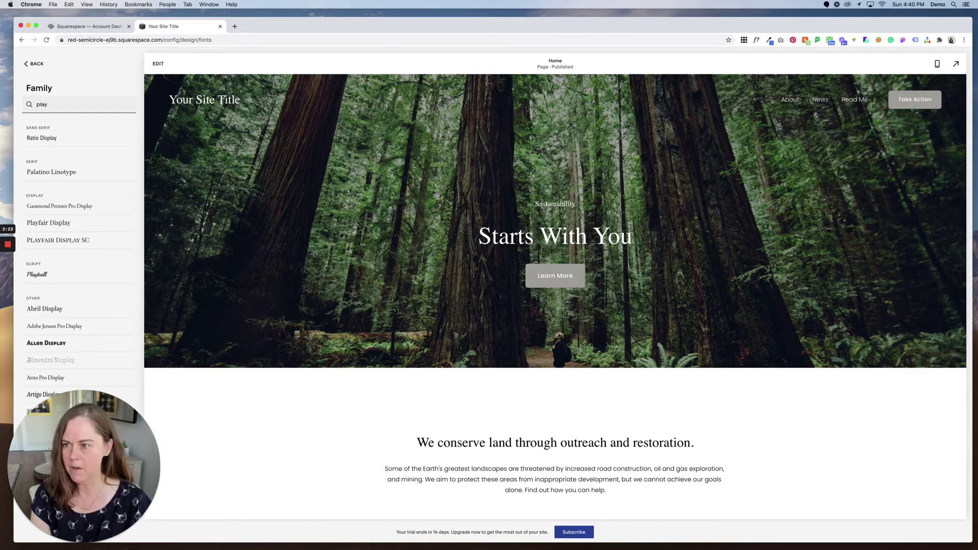
text(fai)
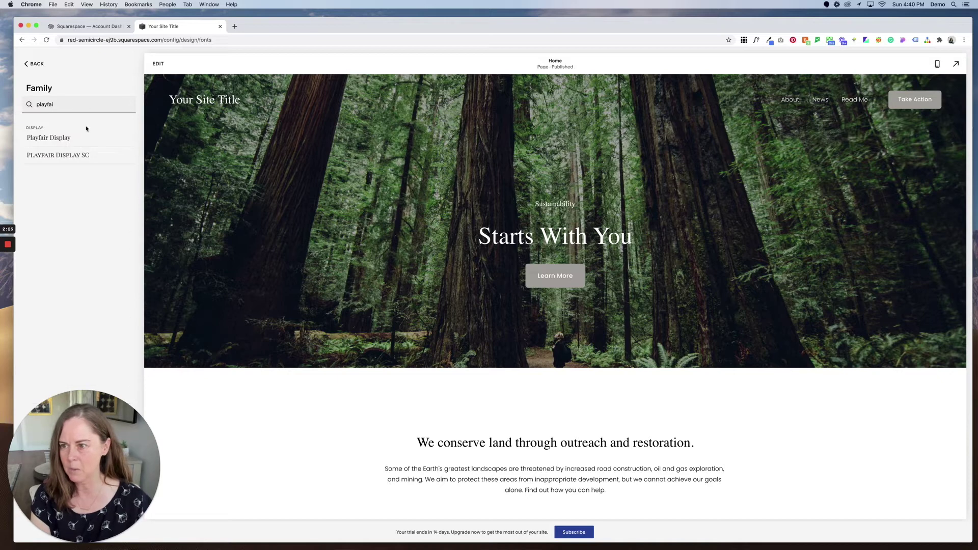
click(72, 137)
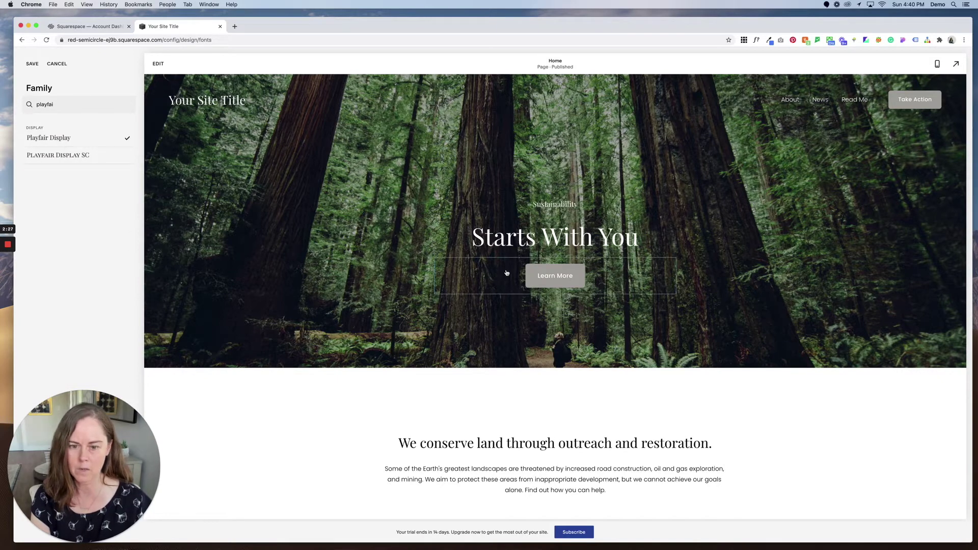
Switch the heading font back to Adonis and save it.
double_click(64, 111)
text(ad)
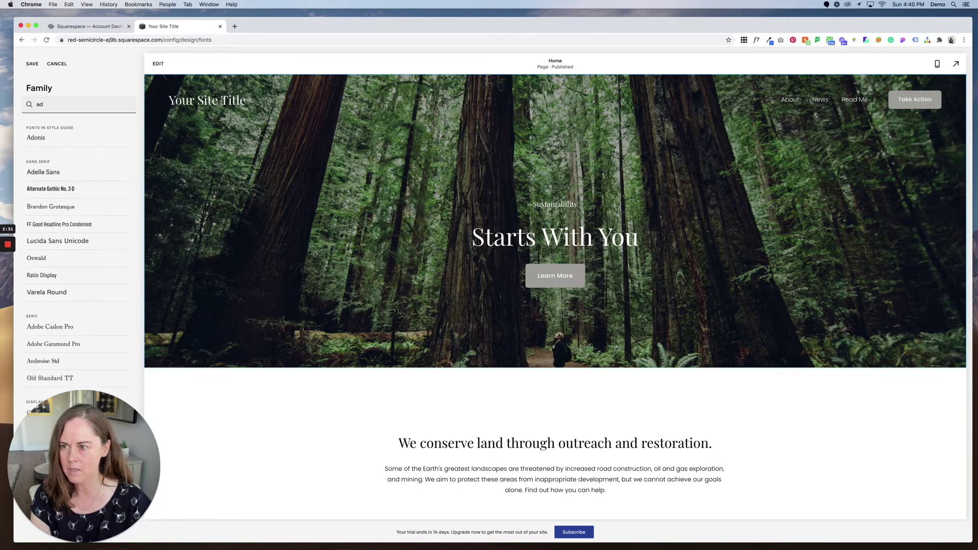
click(37, 142)
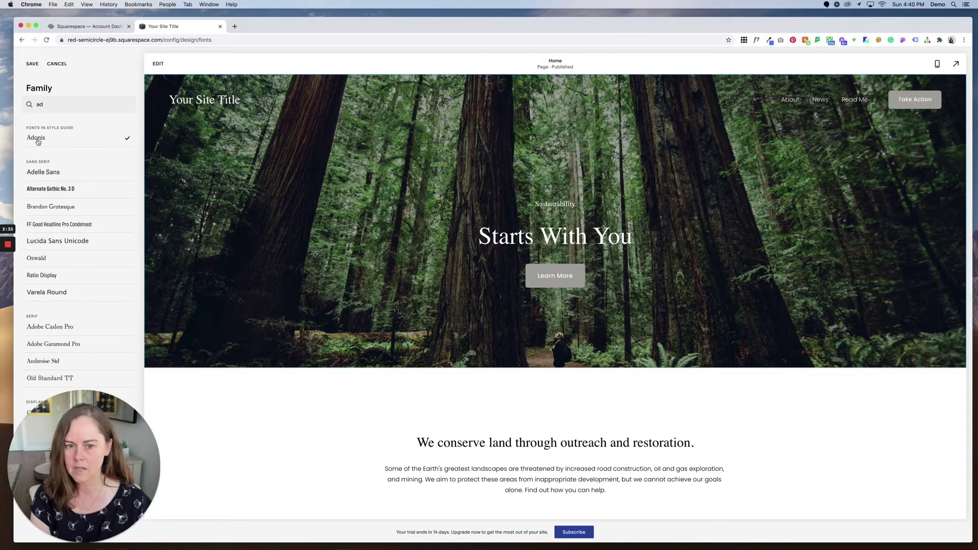
click(35, 64)
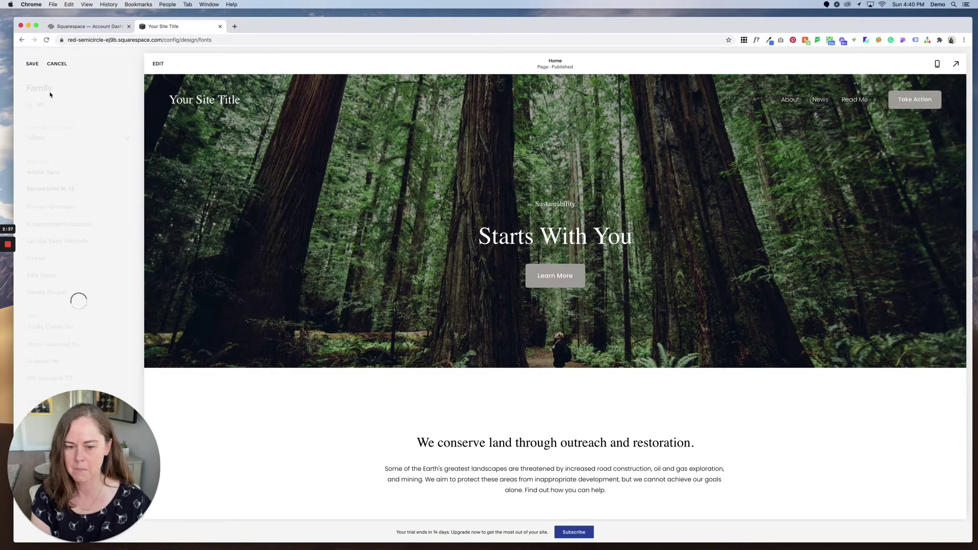
Search 'pontan' under Paragraphs > Family and save Pontano Sans as the paragraph font.
click(35, 64)
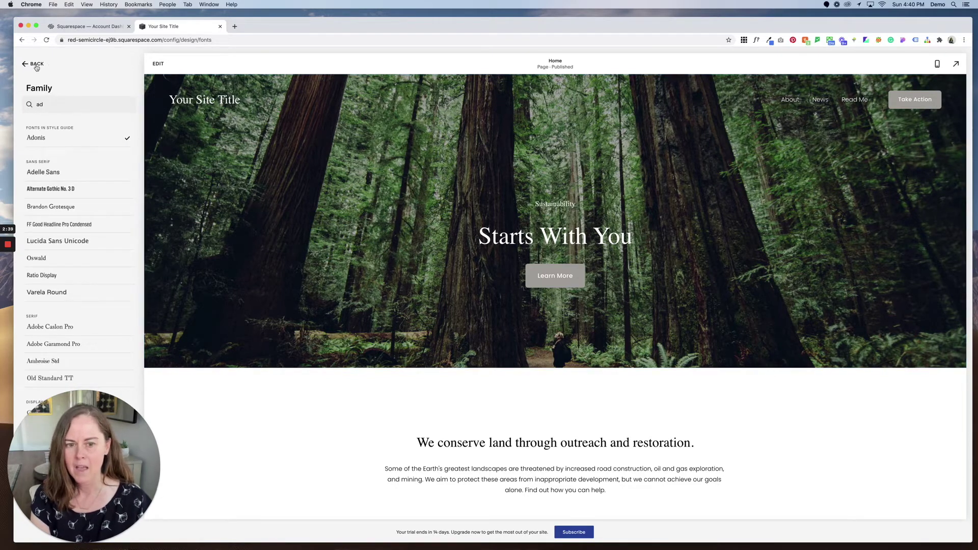
click(35, 64)
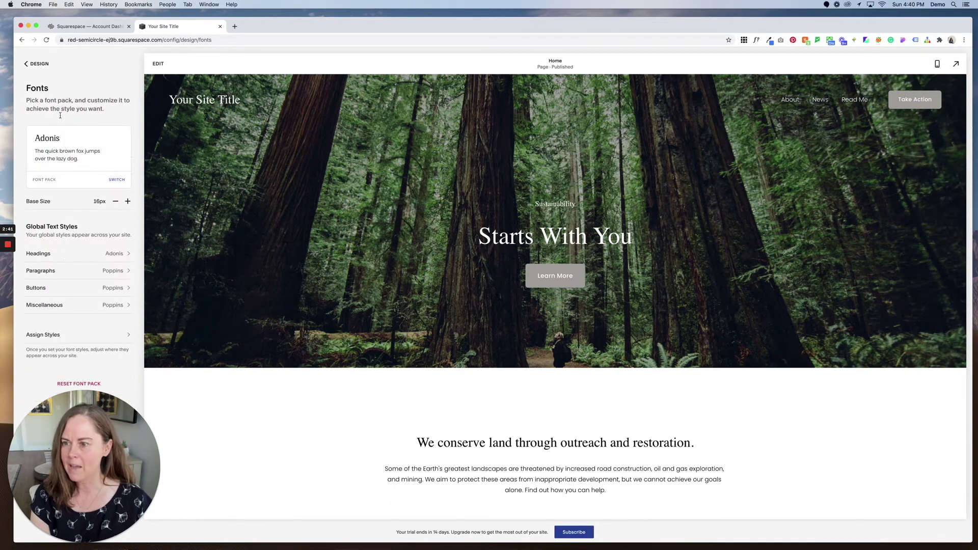
click(113, 272)
click(109, 142)
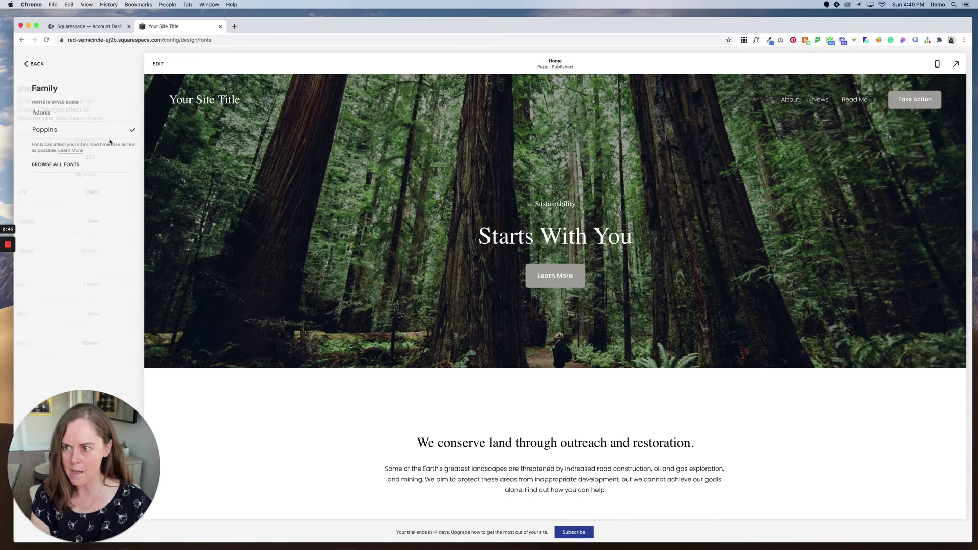
click(65, 165)
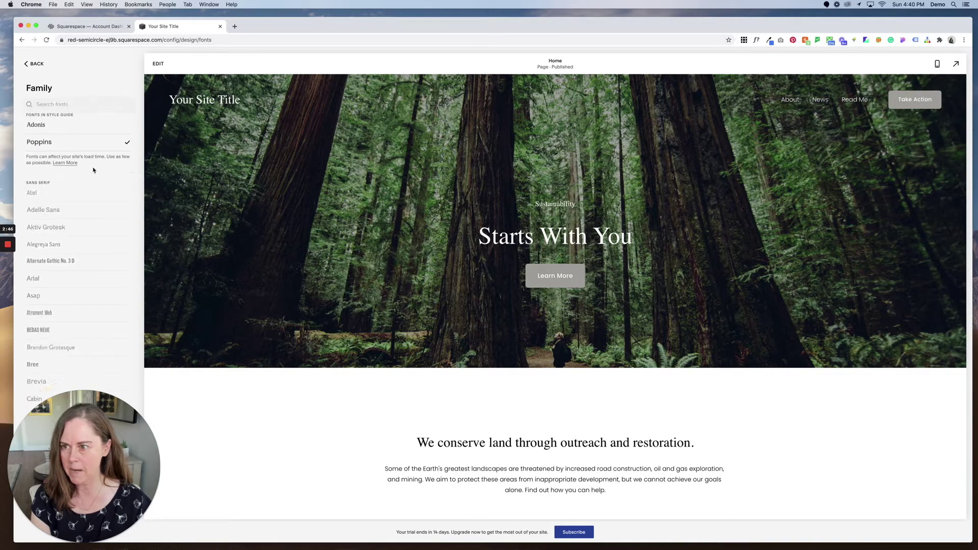
click(65, 104)
text(po)
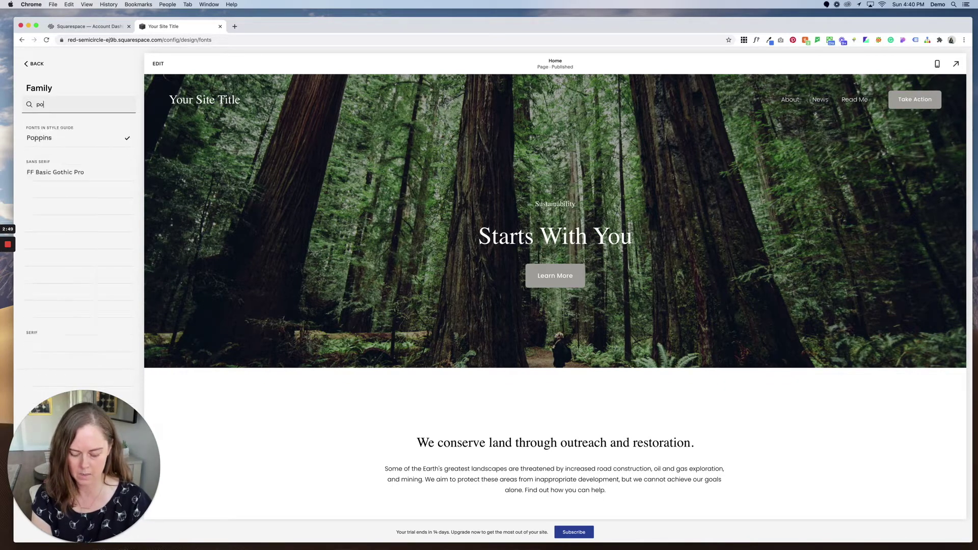
text(ntan)
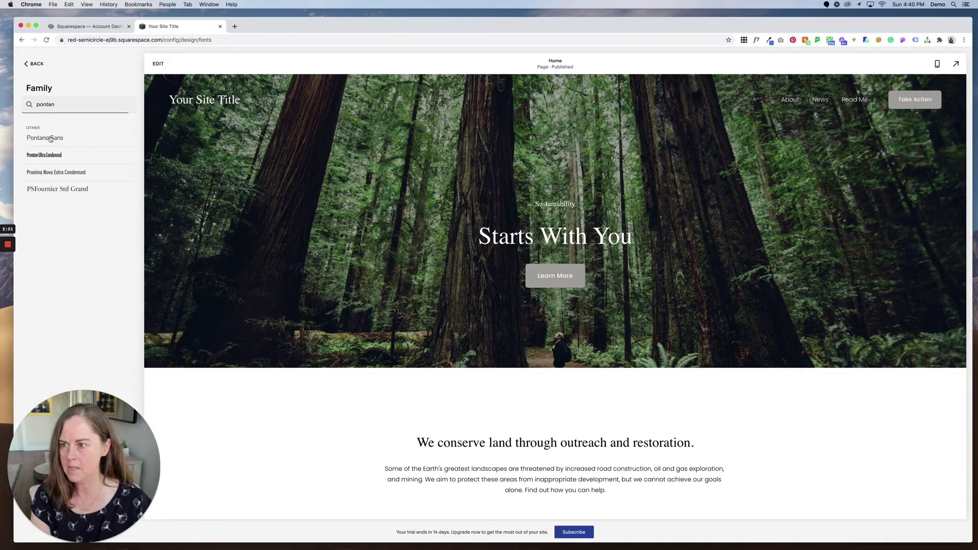
click(50, 139)
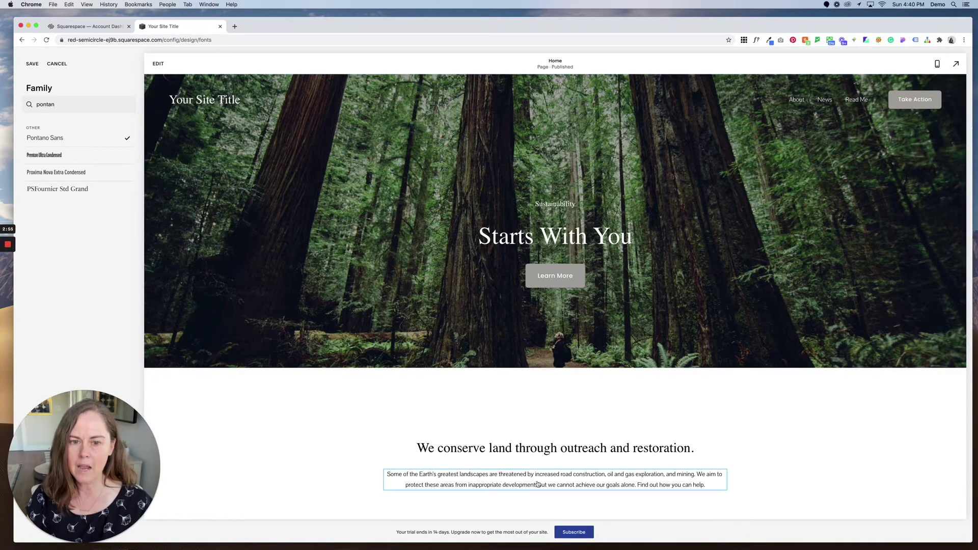
click(33, 66)
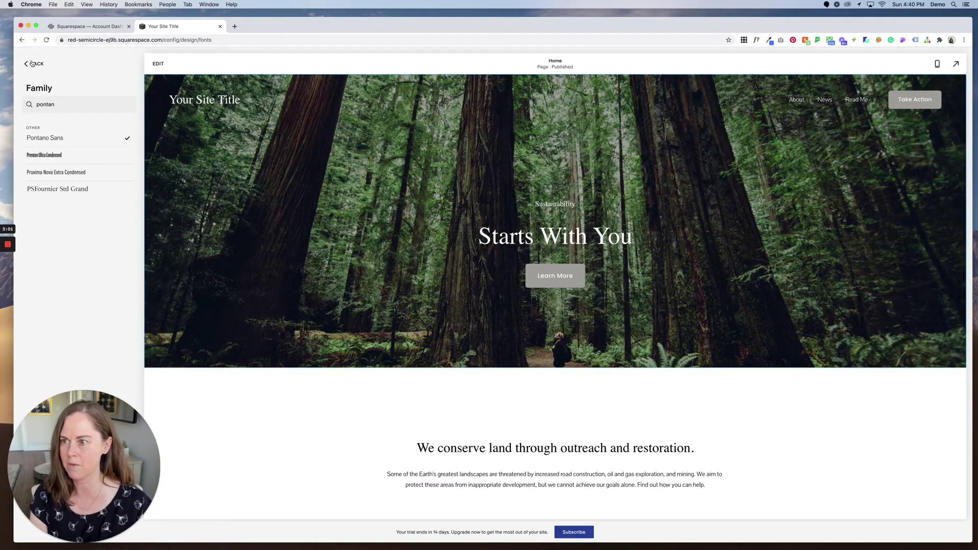
click(31, 63)
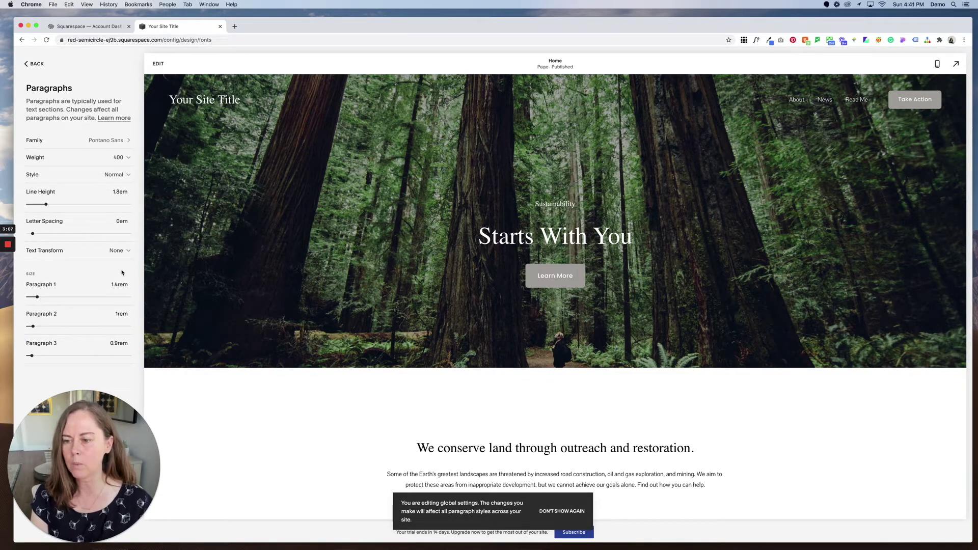
Increase the Paragraph 2 size from 1rem to 1.1rem and dismiss the global-settings notice.
click(37, 297)
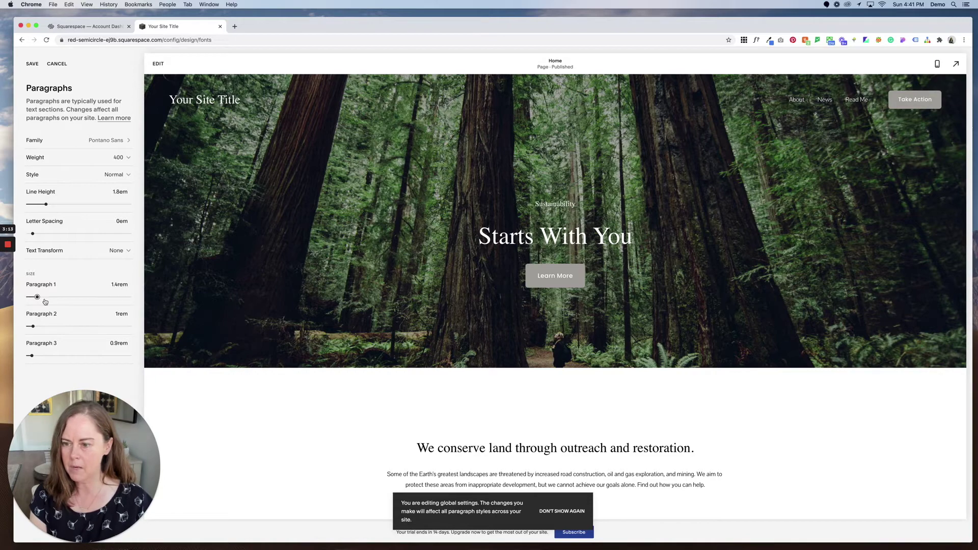
click(36, 327)
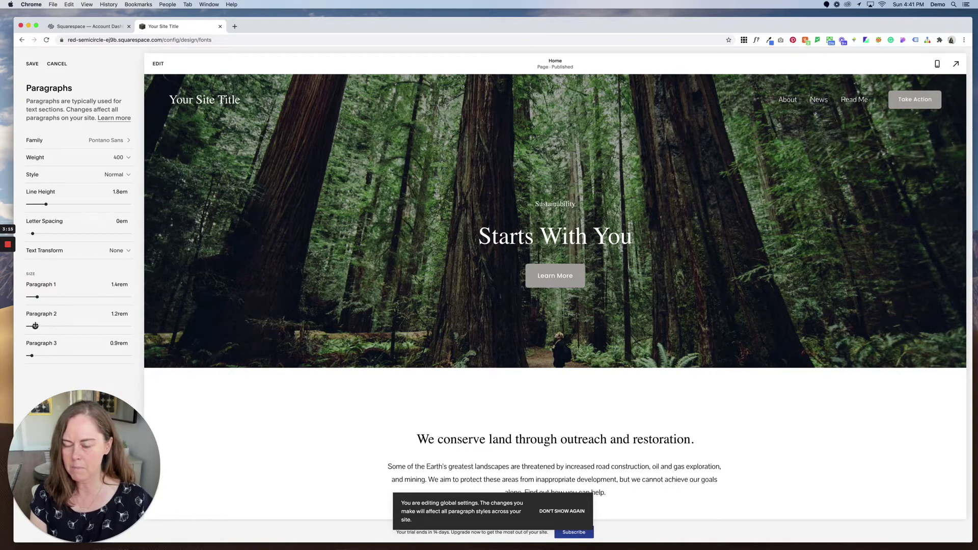
drag(35, 326, 33, 326)
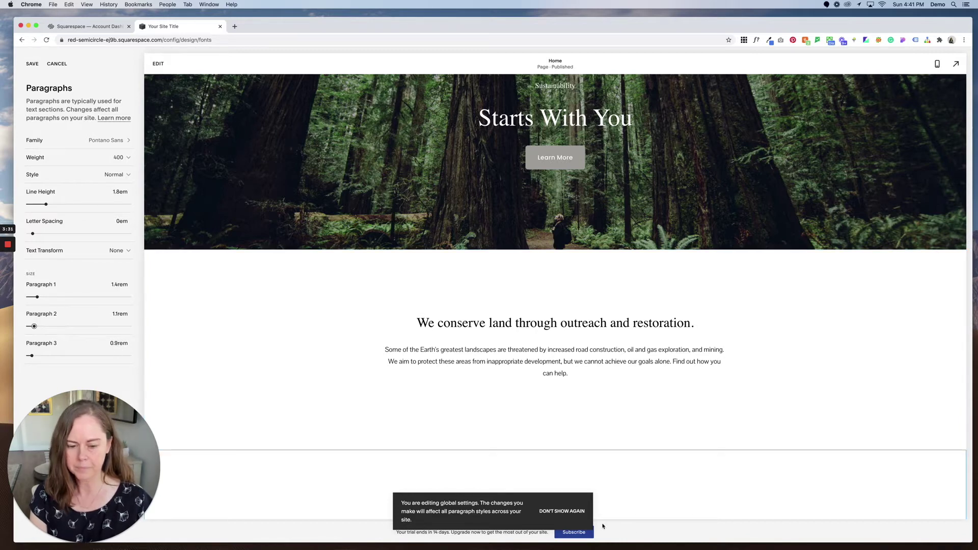
click(562, 511)
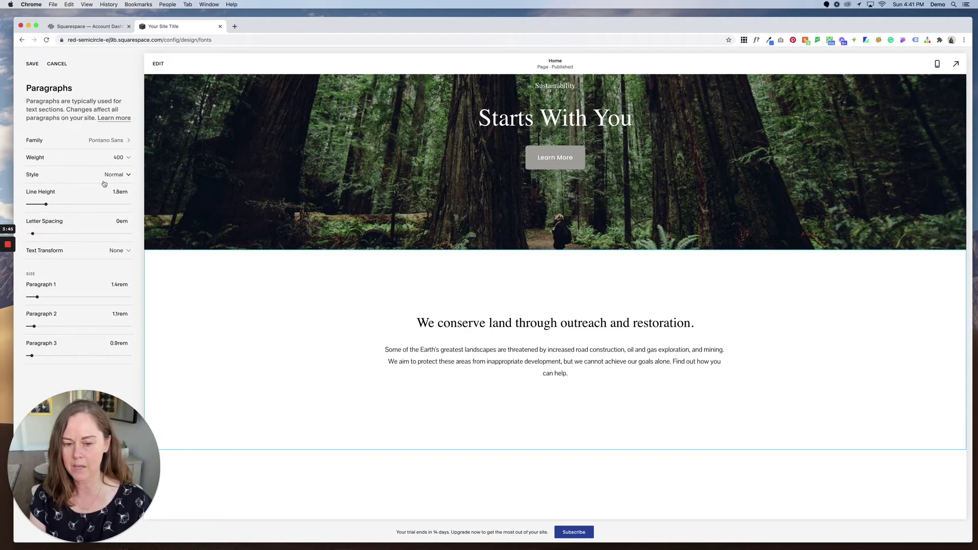
click(47, 162)
Keep paragraph weight 400 and text transform None, set letter spacing to 0.02em, and save.
click(47, 168)
click(40, 162)
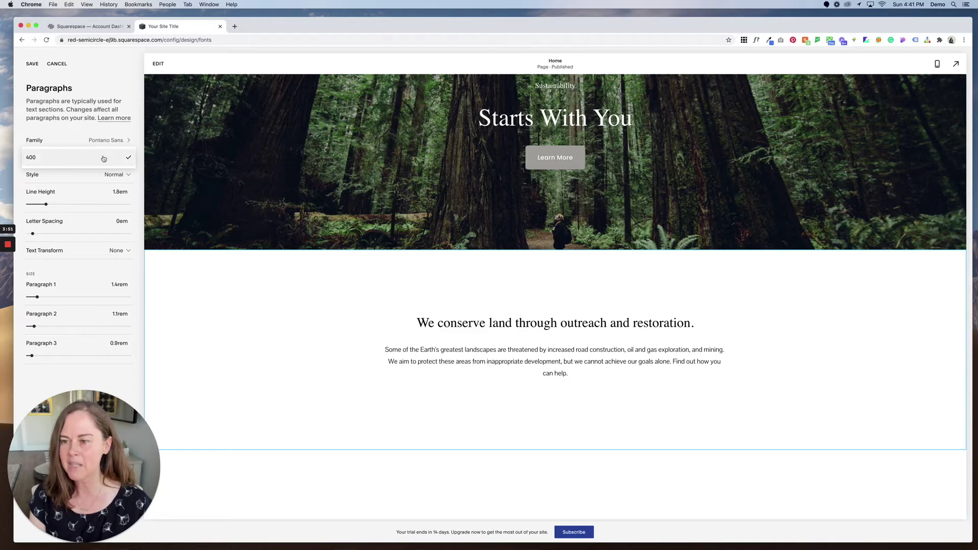
click(63, 162)
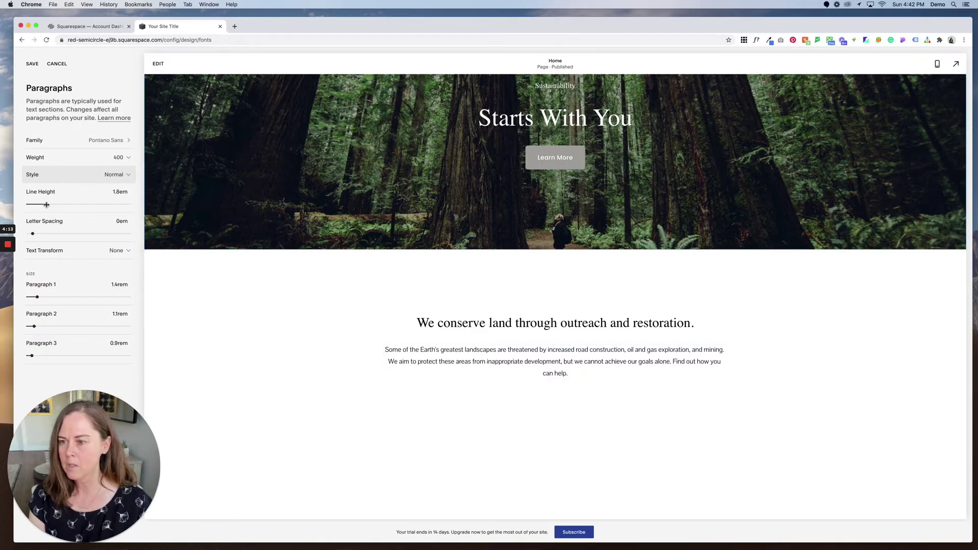
drag(45, 204, 45, 204)
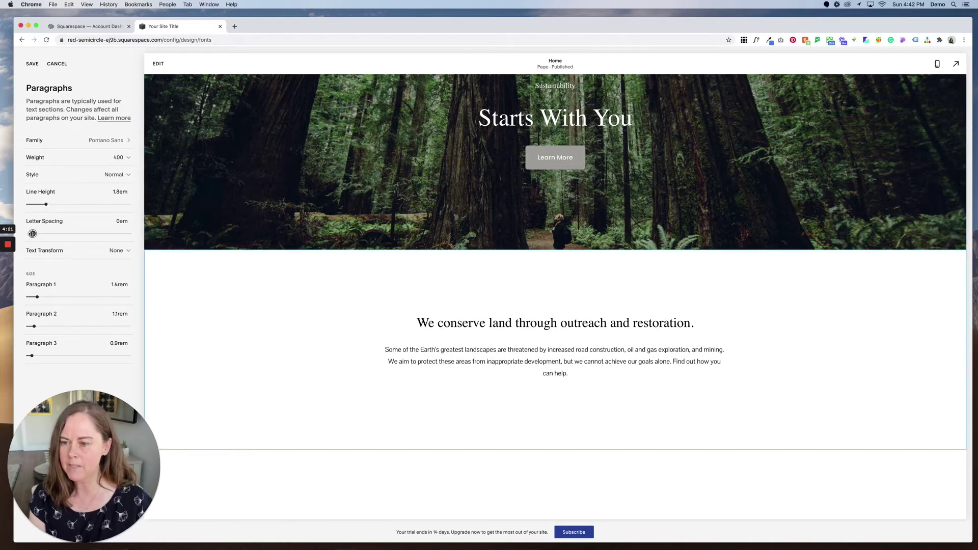
drag(32, 233, 34, 233)
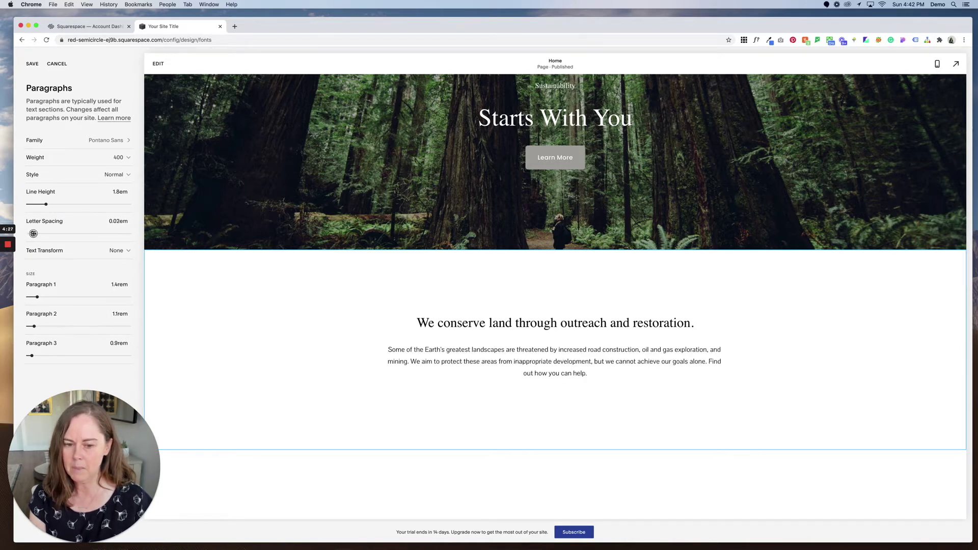
click(51, 255)
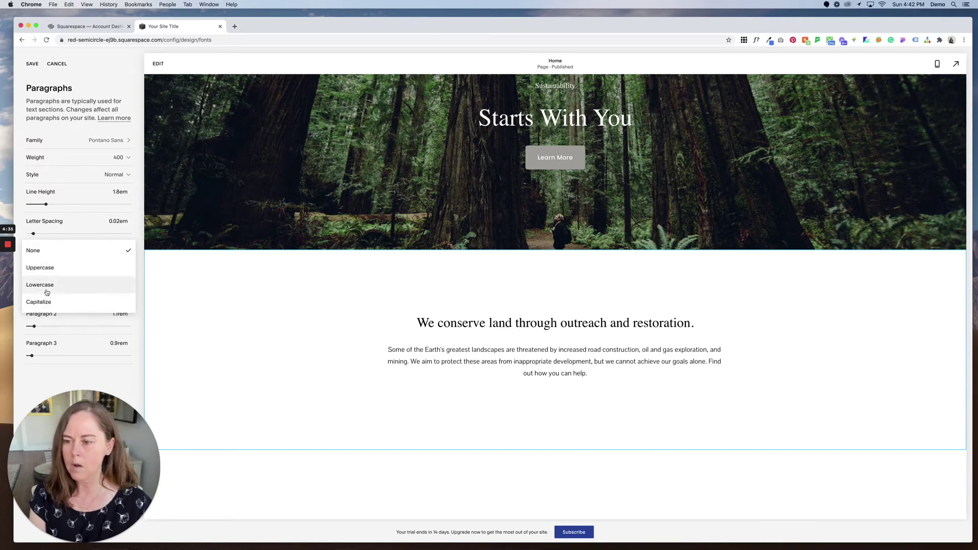
click(34, 249)
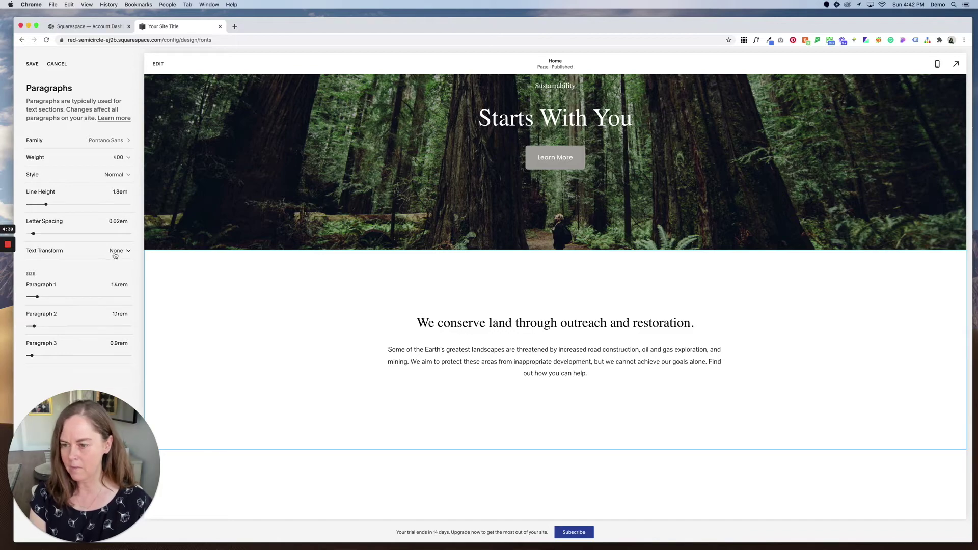
click(32, 64)
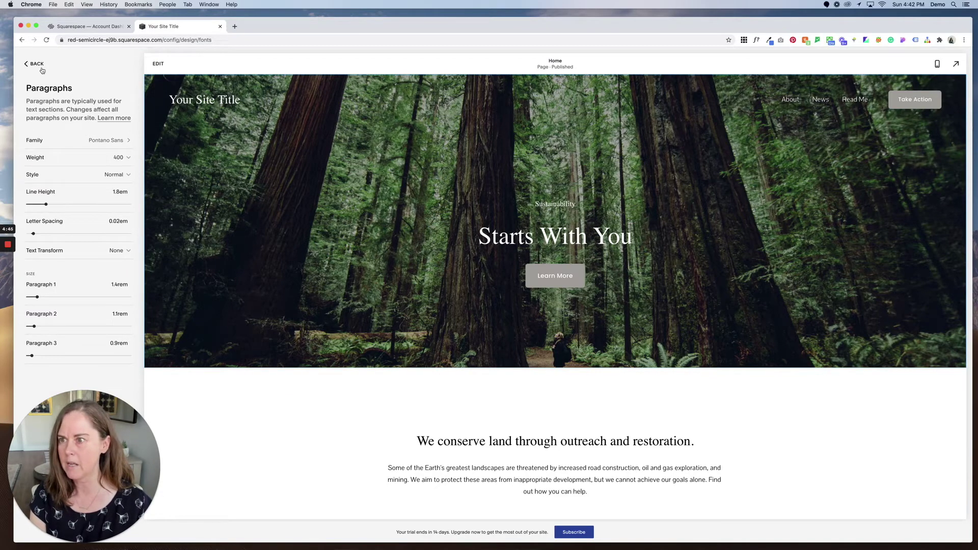
click(43, 69)
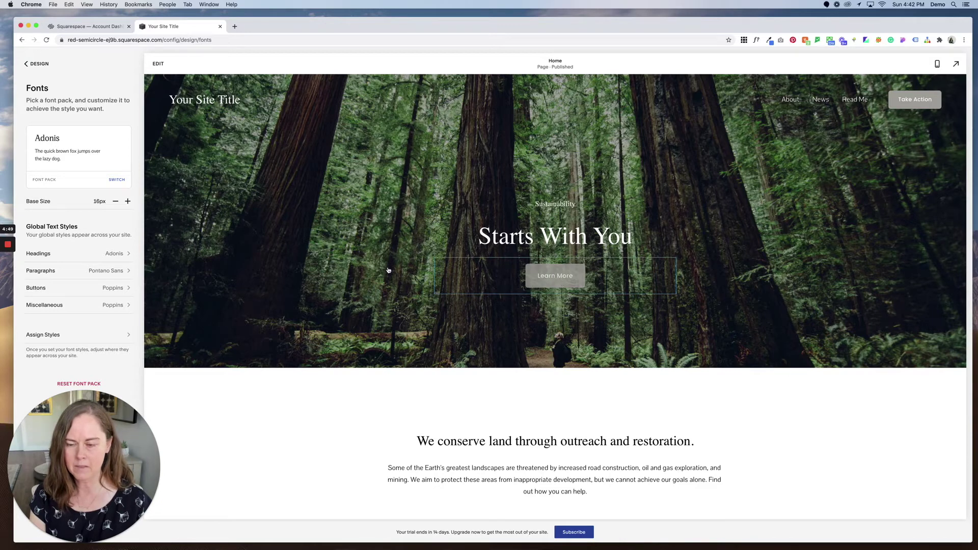
Set the button font family to Pontano Sans and save it.
click(120, 287)
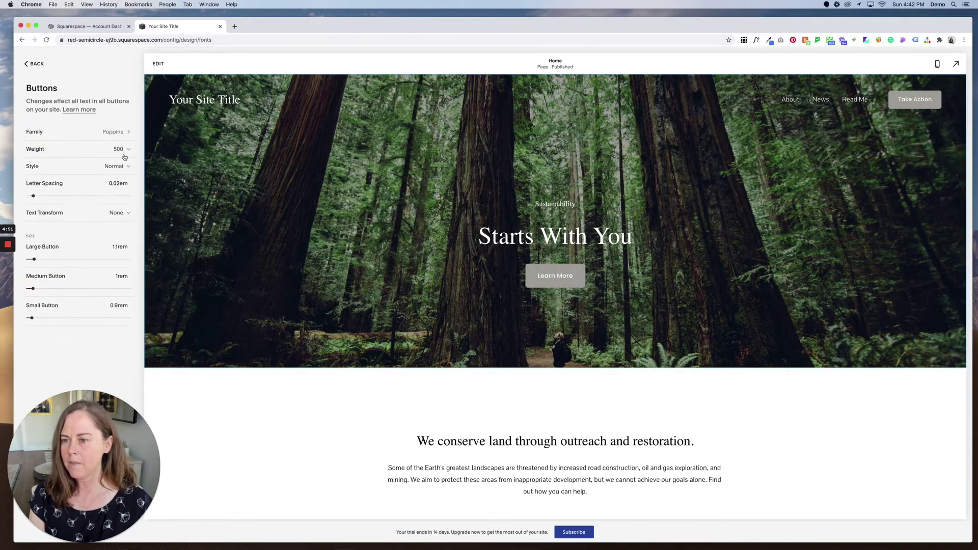
click(113, 132)
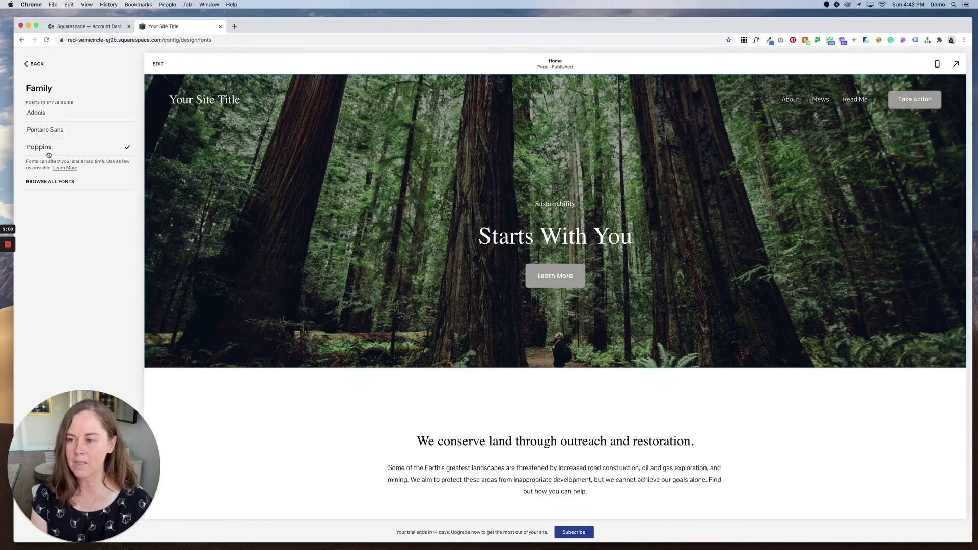
click(58, 131)
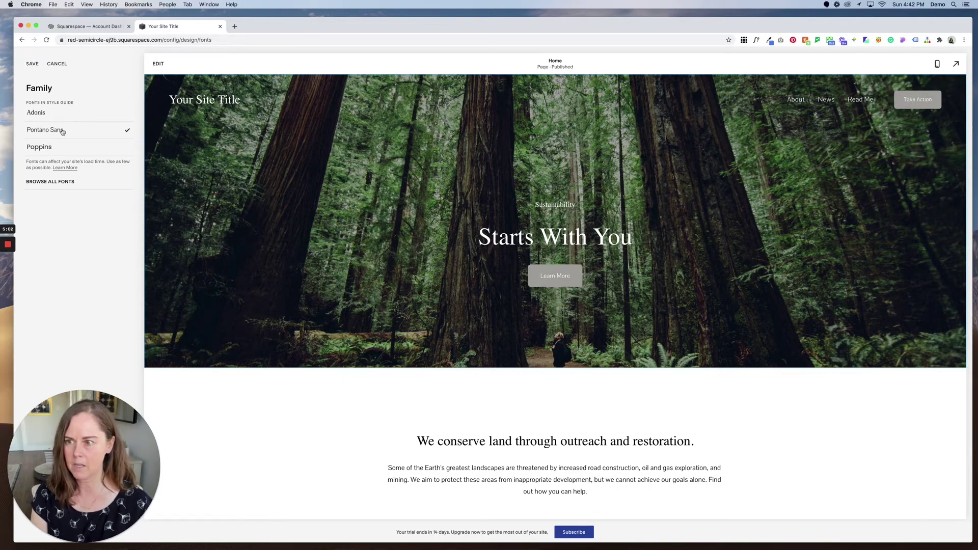
click(32, 64)
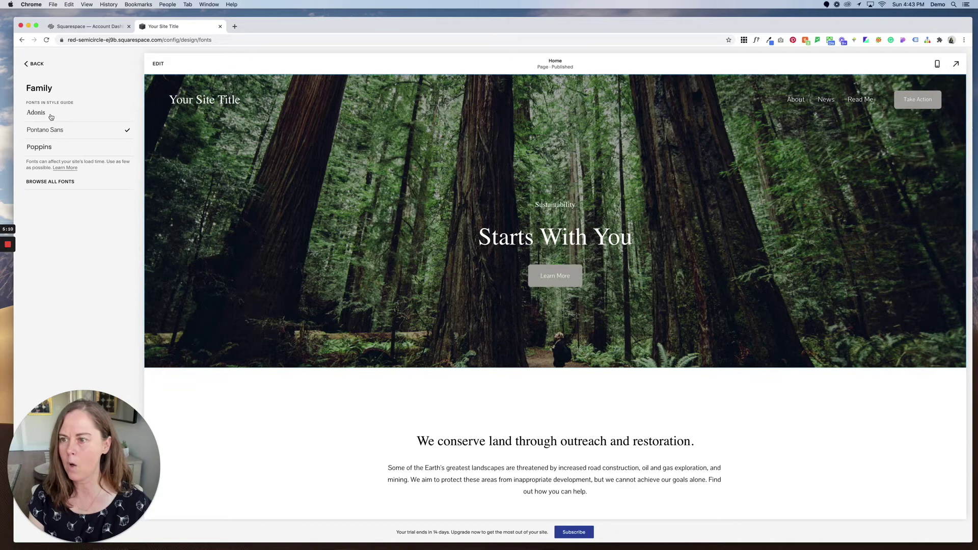
click(33, 63)
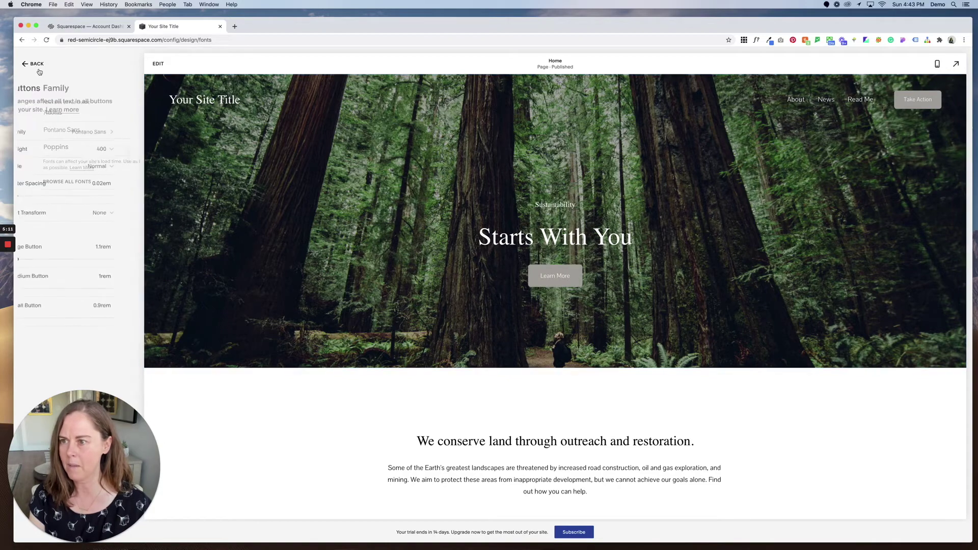
Make button text uppercase with 0.1em letter spacing and save.
click(65, 218)
click(67, 230)
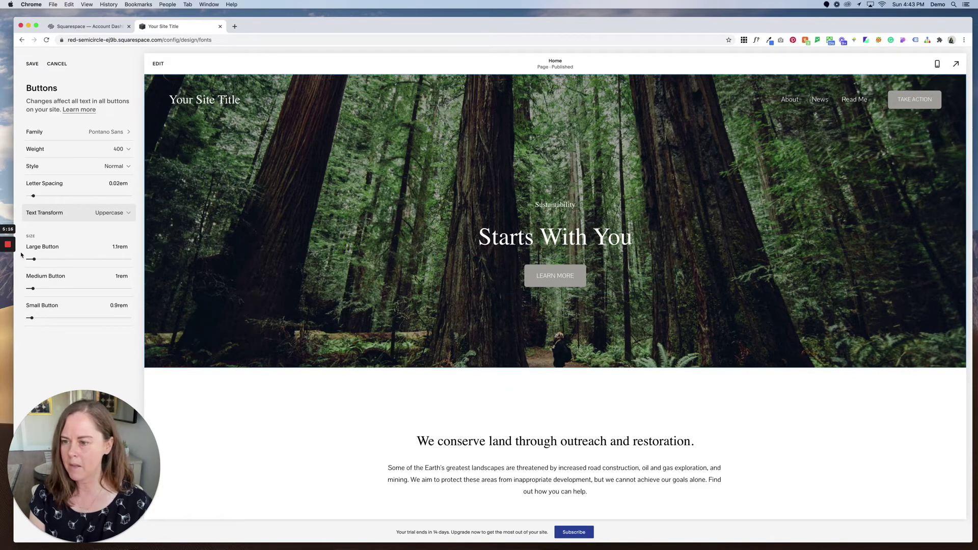
drag(35, 197, 35, 196)
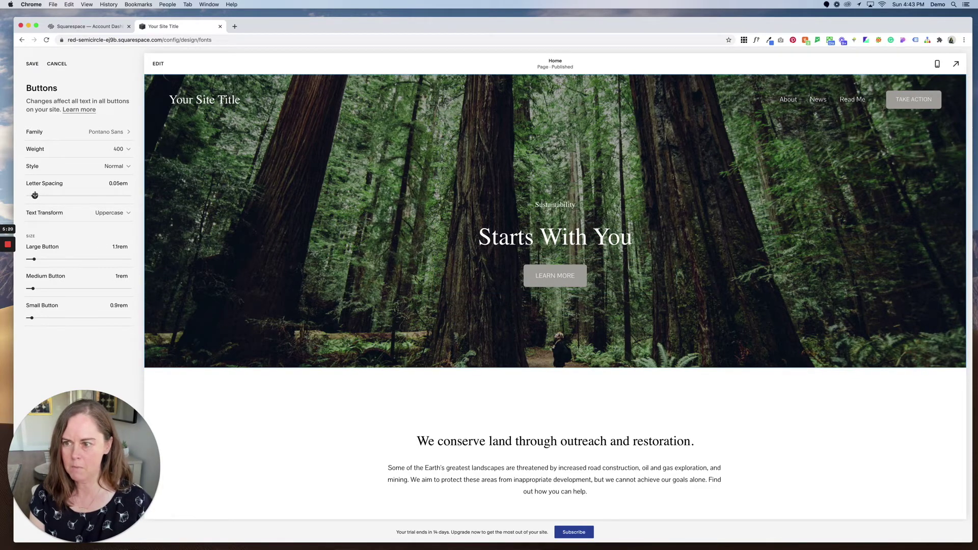
drag(36, 196, 38, 196)
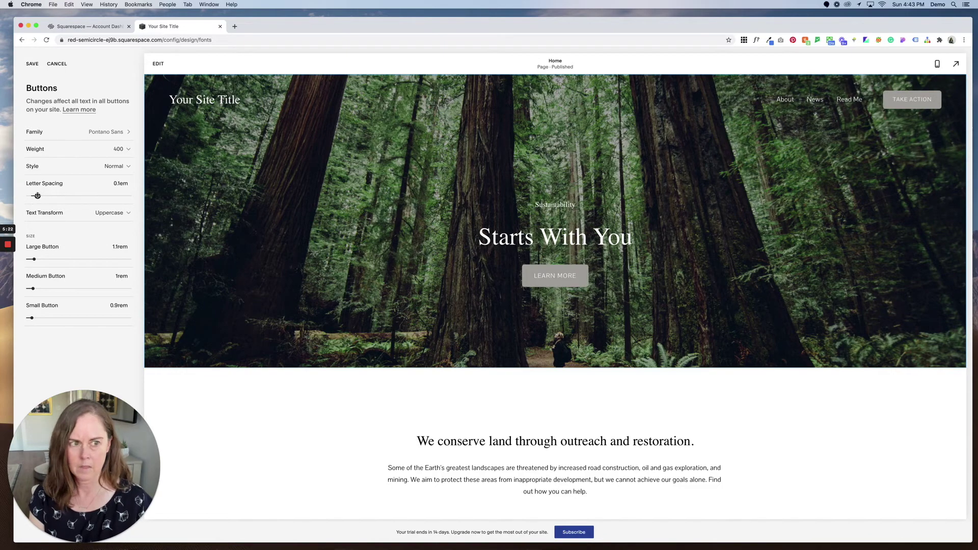
click(32, 67)
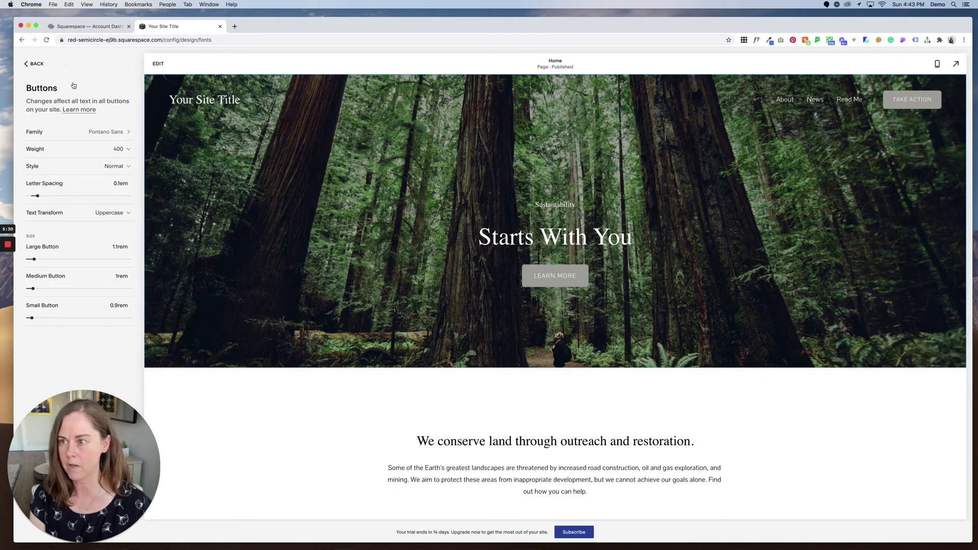
click(36, 64)
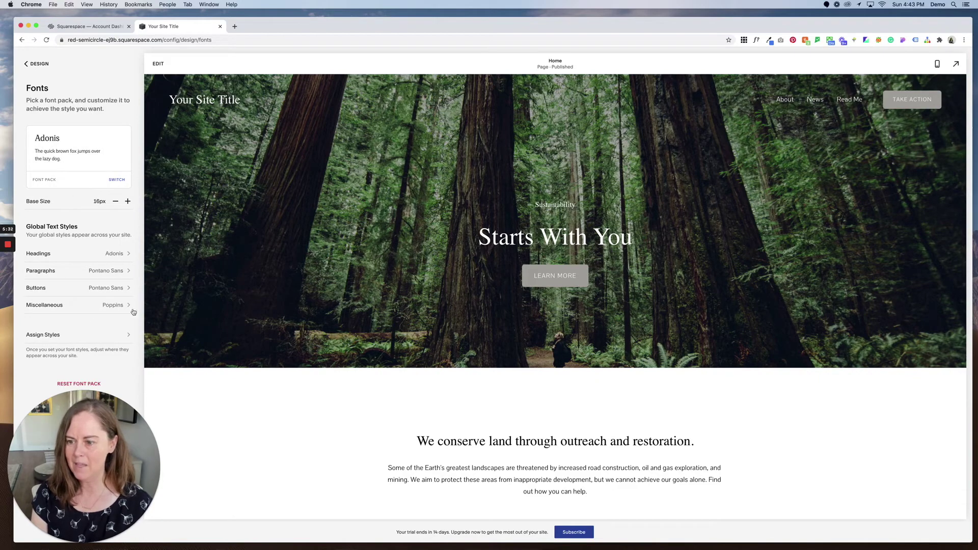
Switch the Miscellaneous text family to Pontano Sans and return to the Fonts overview.
click(112, 307)
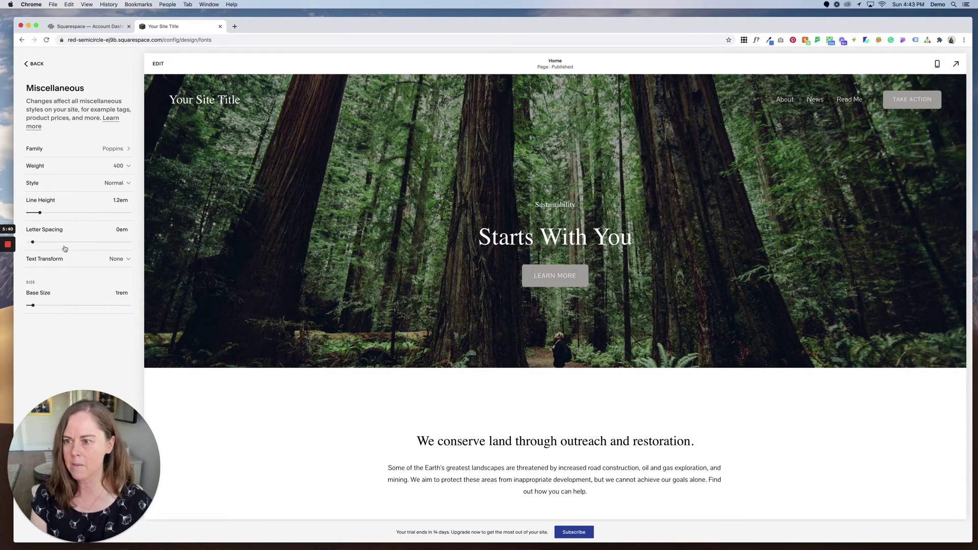
click(99, 149)
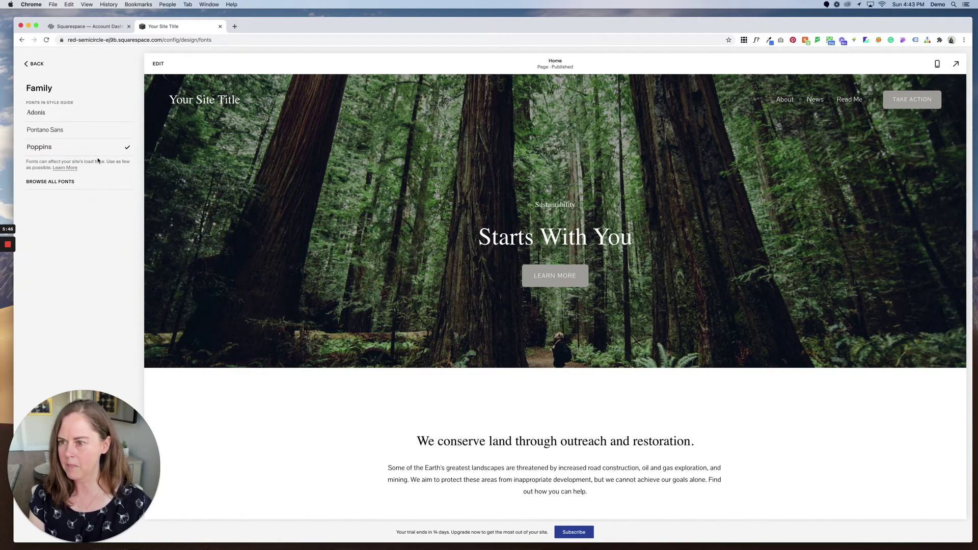
click(97, 130)
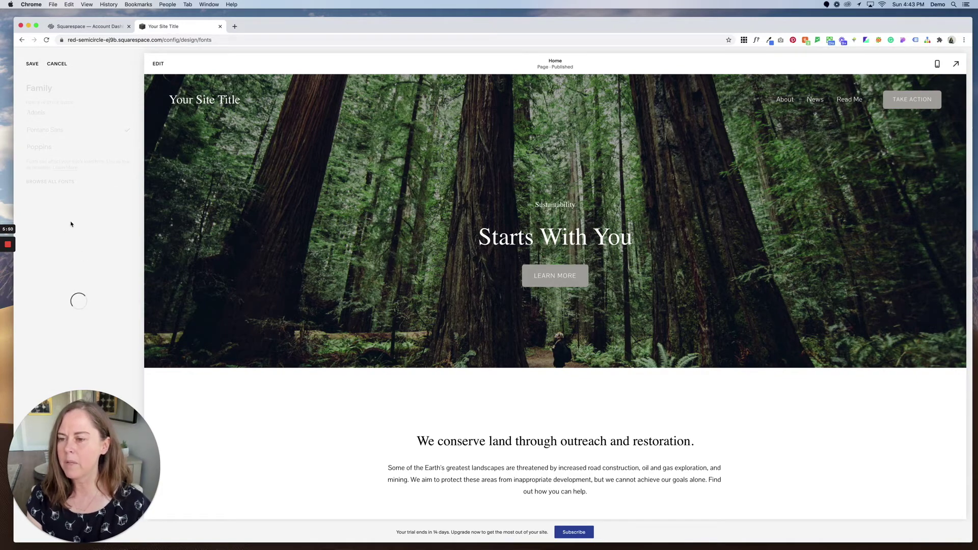
click(30, 63)
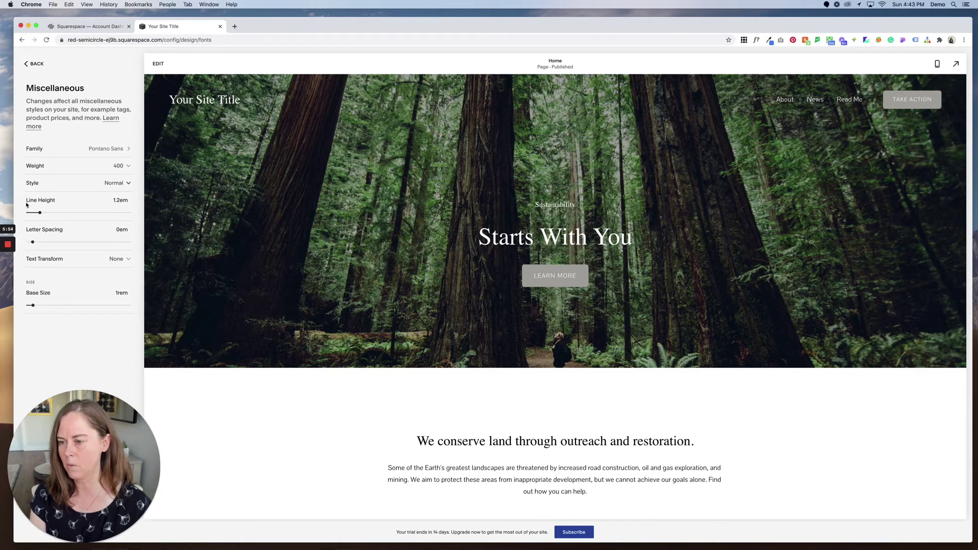
click(33, 64)
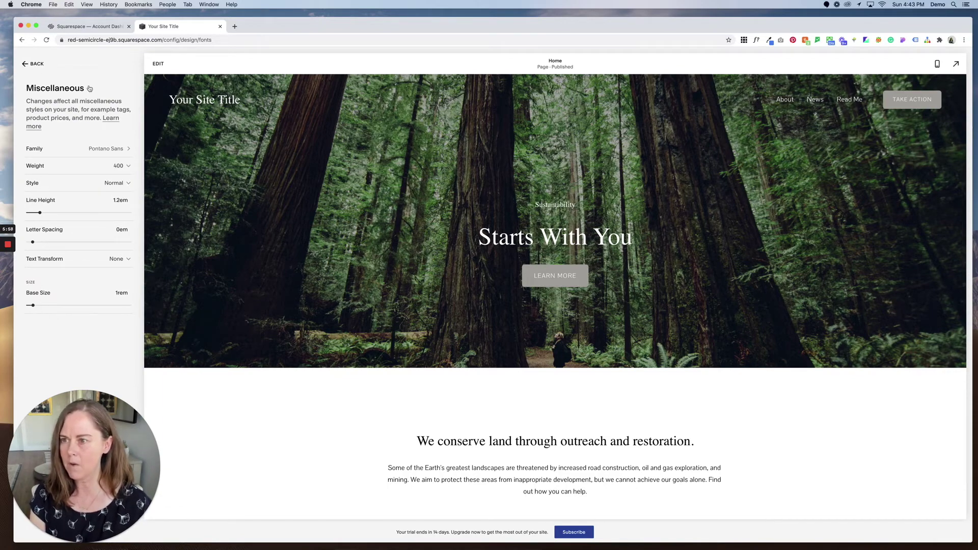
scroll(427, 269, down, 1)
scroll(427, 269, down, 10)
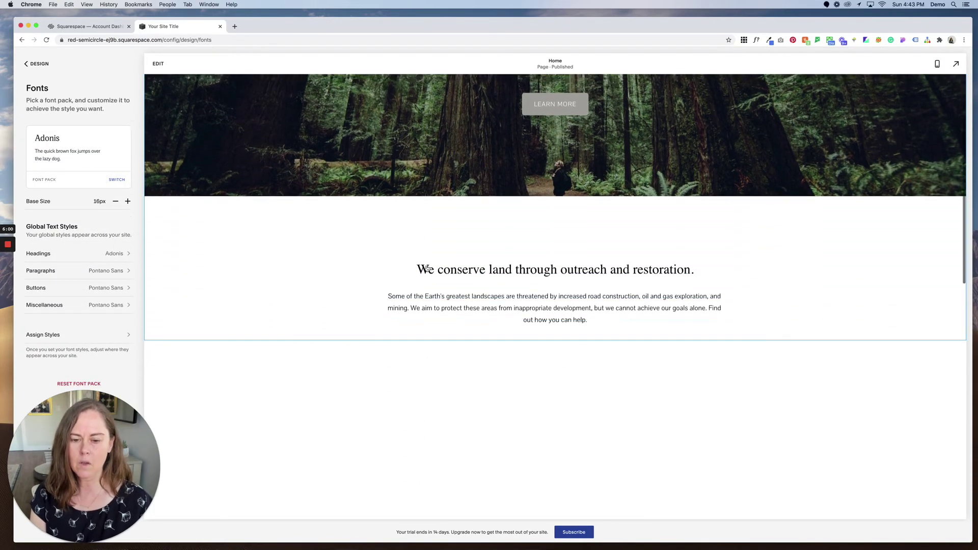
scroll(427, 268, down, 10)
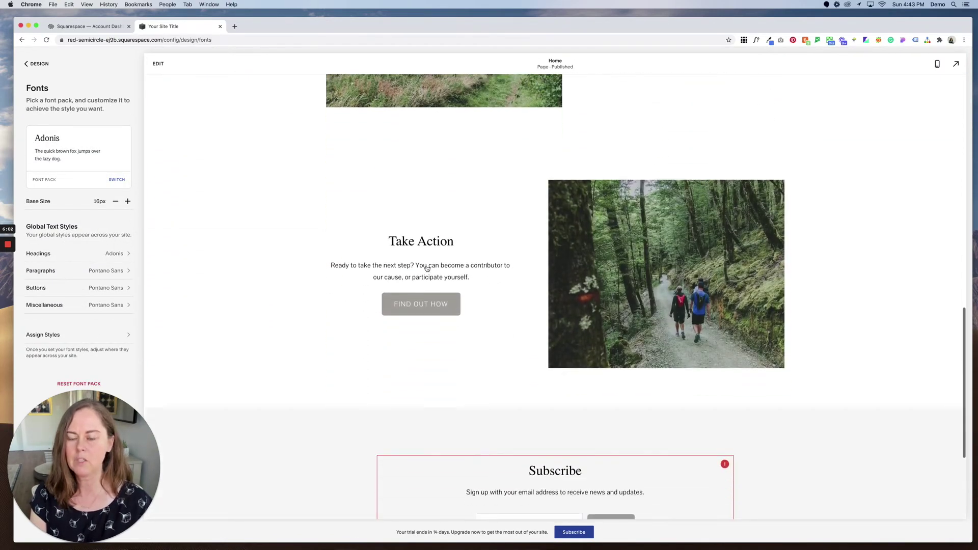
scroll(427, 268, up, 20)
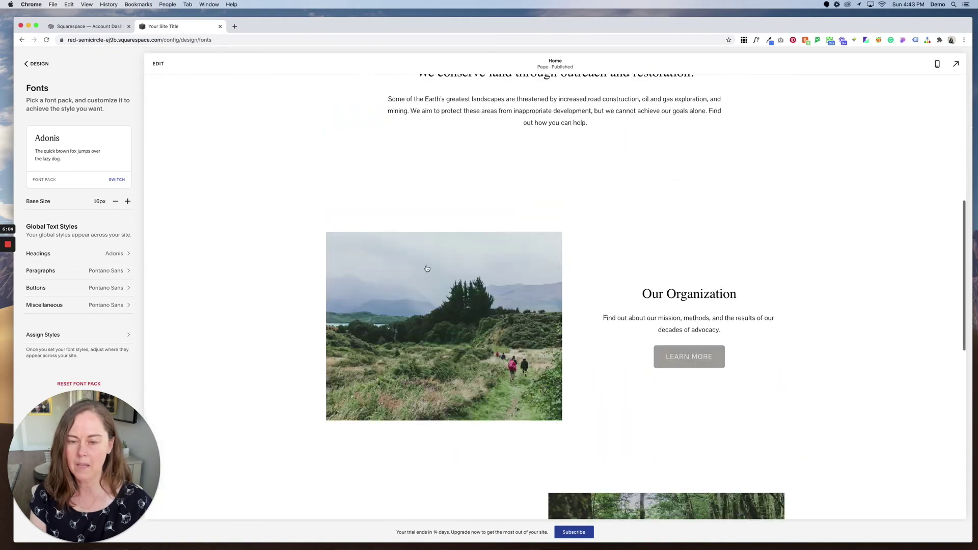
click(46, 64)
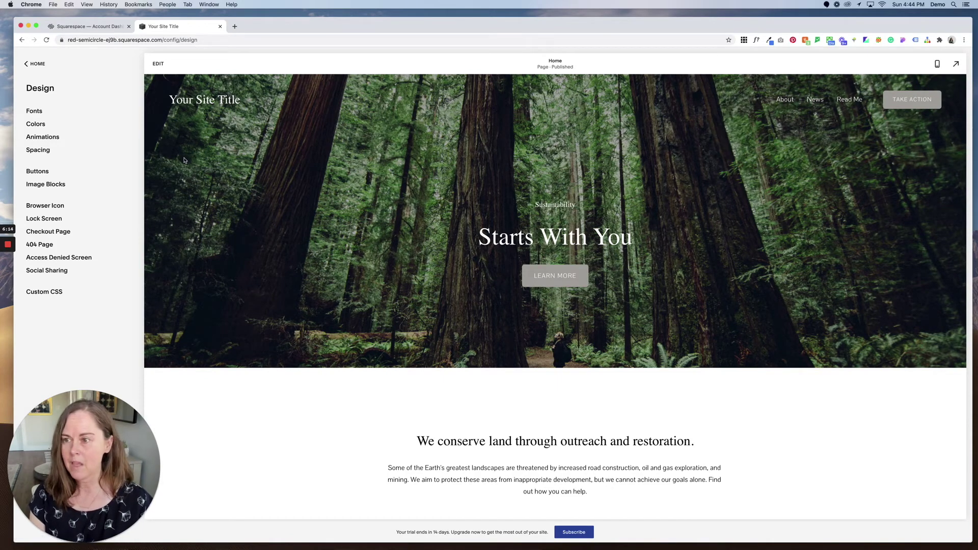
click(35, 112)
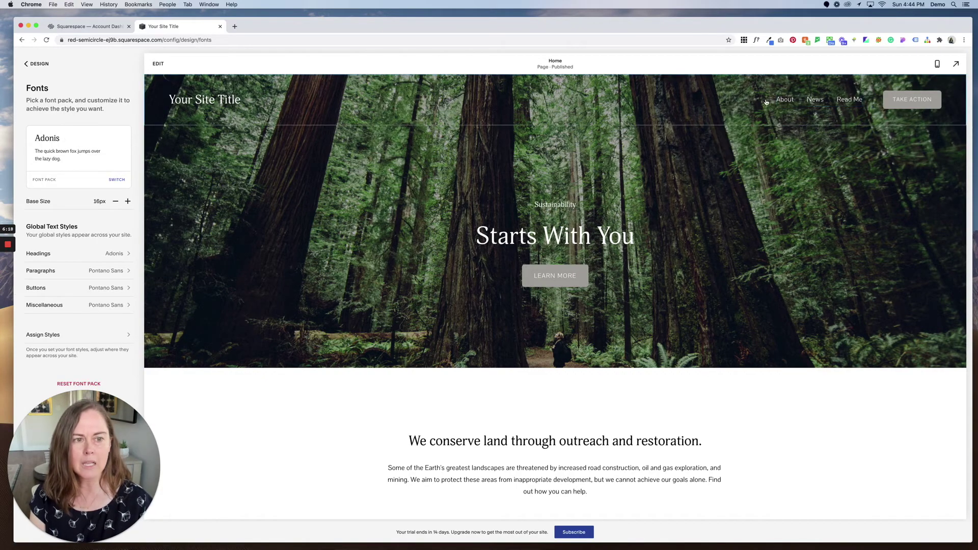
click(796, 100)
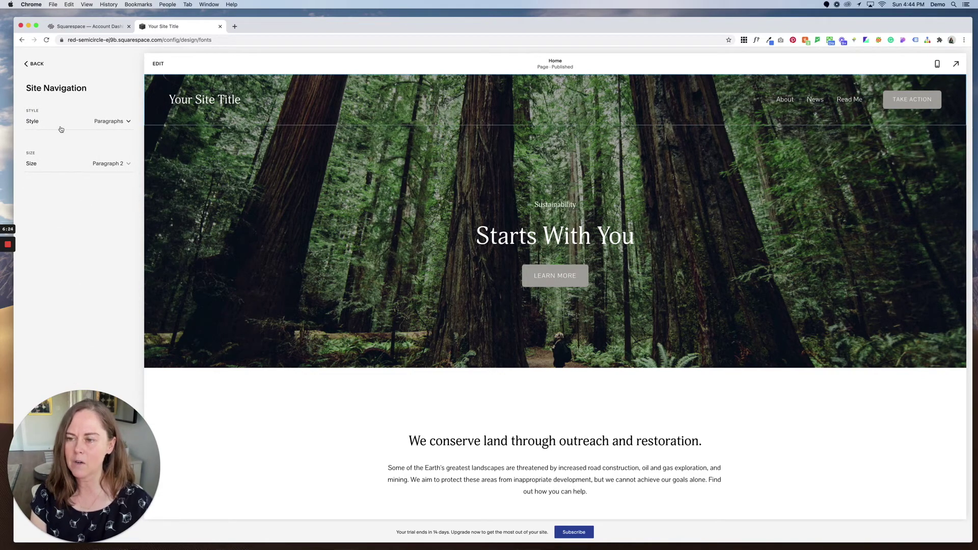
Try Paragraph 1 and 2 sizes for navigation links, then set a custom 1.2rem size.
click(109, 167)
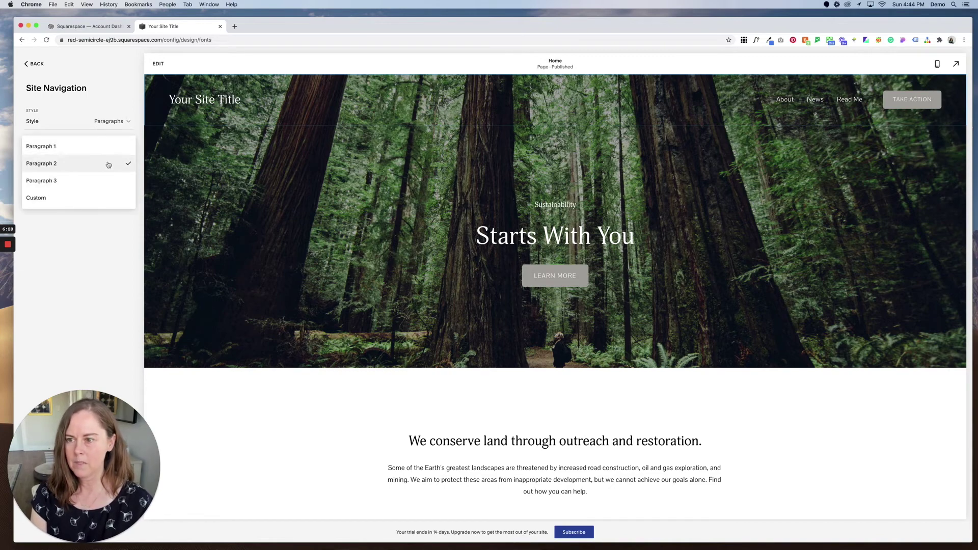
click(107, 147)
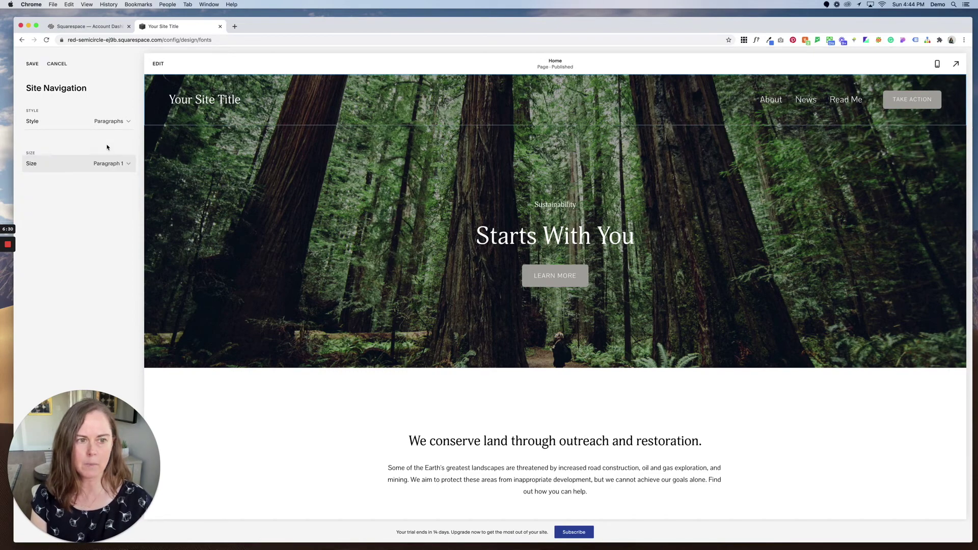
click(109, 164)
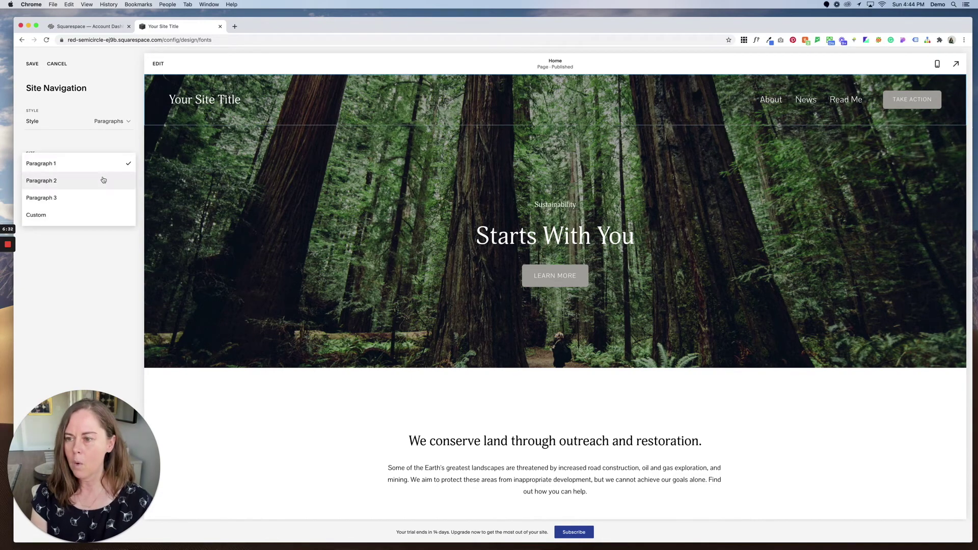
click(106, 180)
click(115, 168)
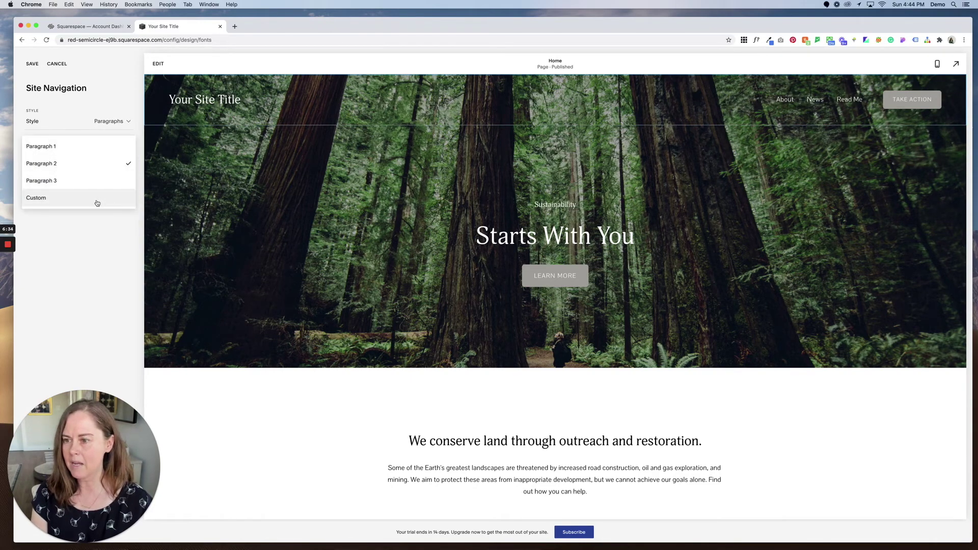
click(111, 198)
drag(33, 194, 35, 193)
Give the navigation a custom style using the Adonis font and save it.
click(94, 122)
click(83, 144)
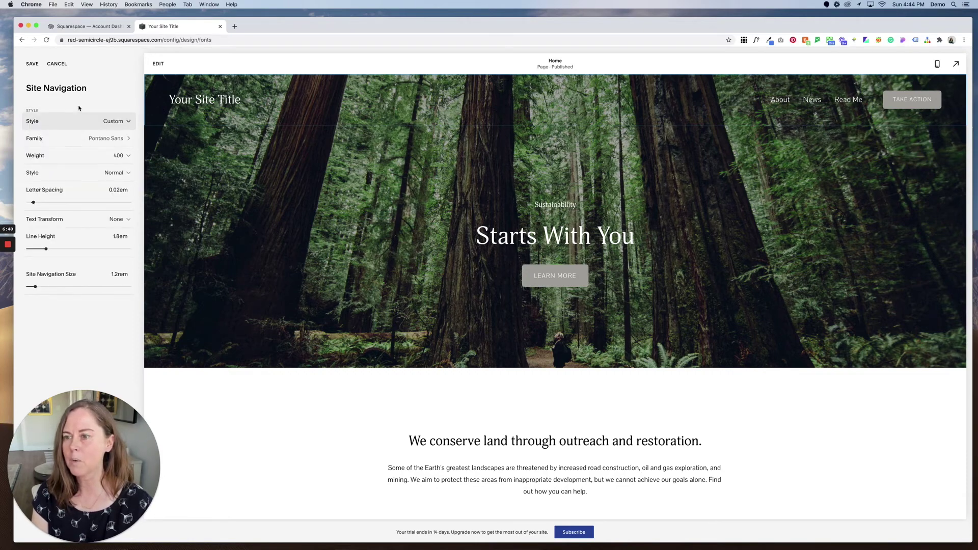
click(99, 144)
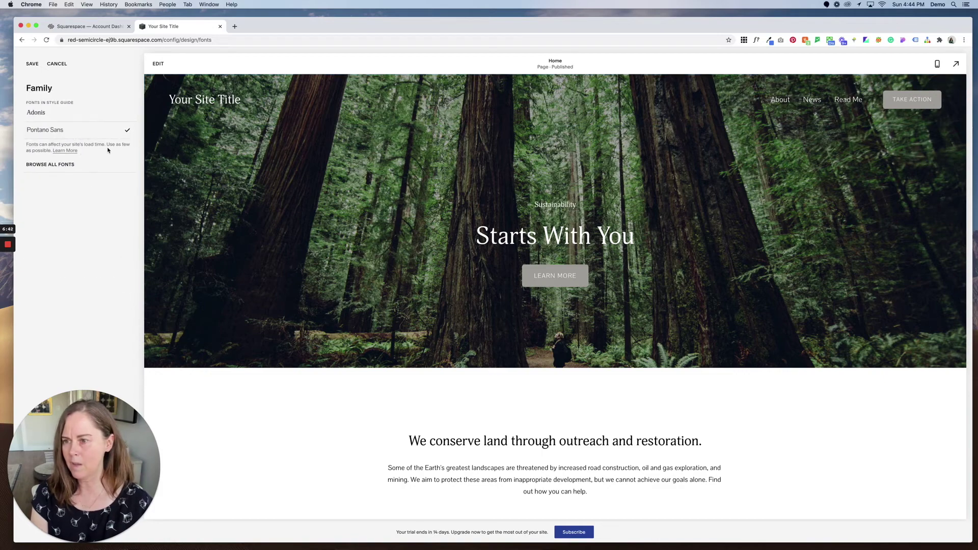
click(81, 114)
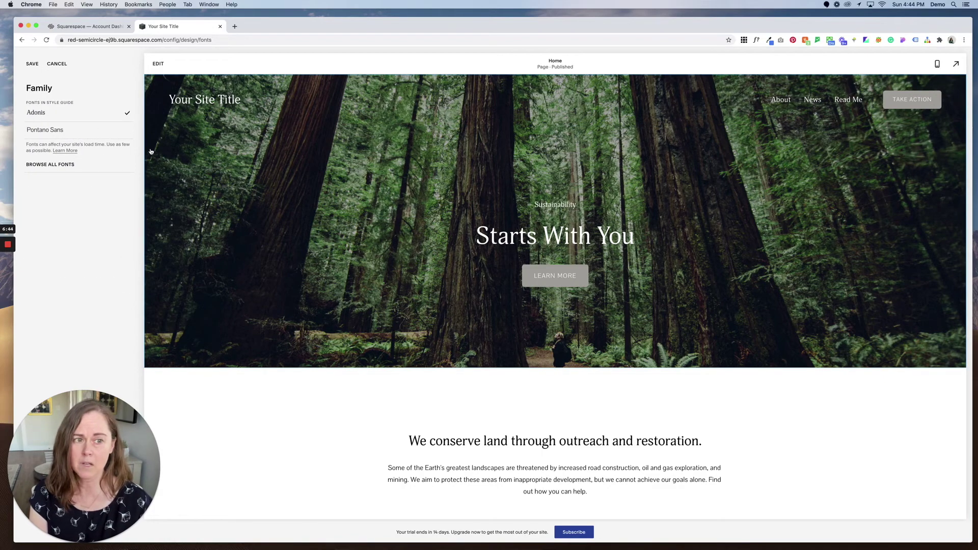
click(33, 63)
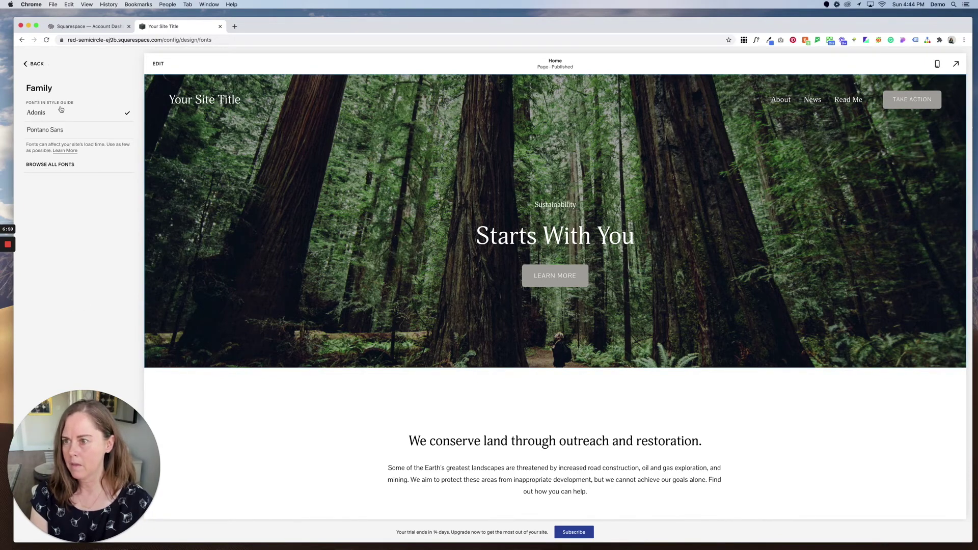
click(61, 111)
Make the navigation links uppercase and save the style.
click(43, 227)
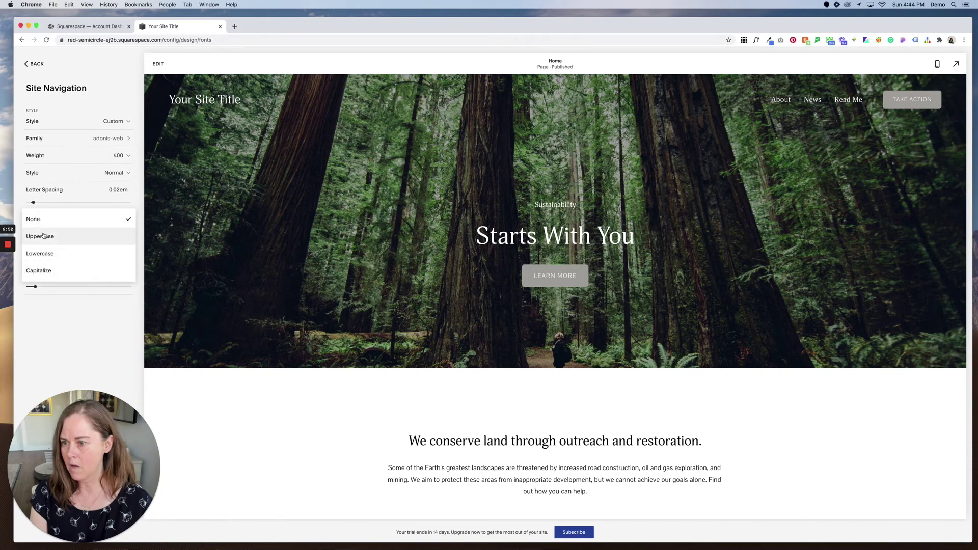
click(43, 236)
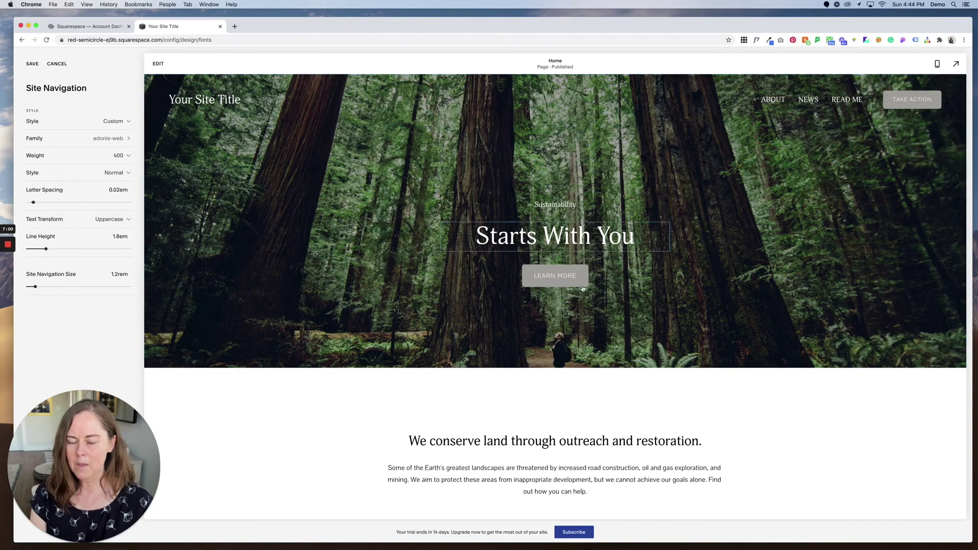
click(29, 66)
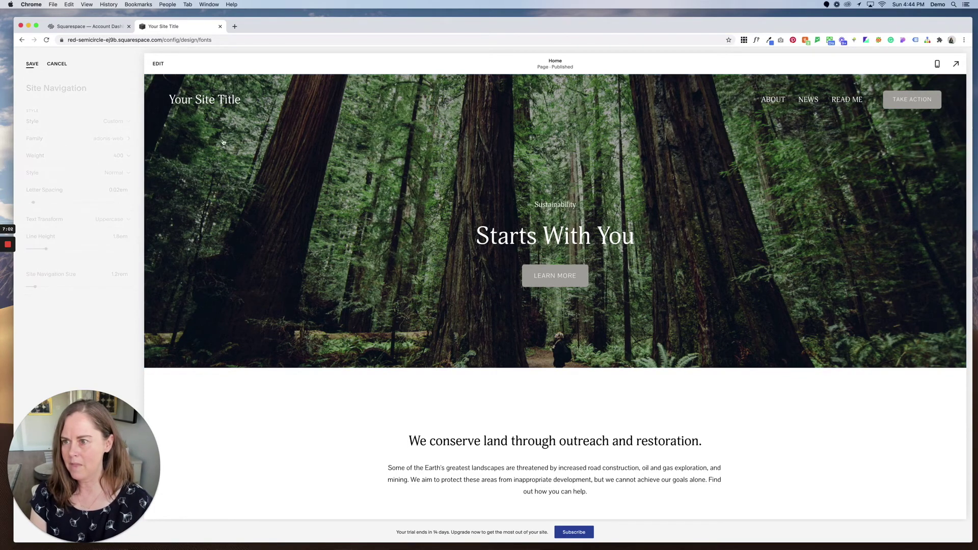
scroll(564, 319, down, 3)
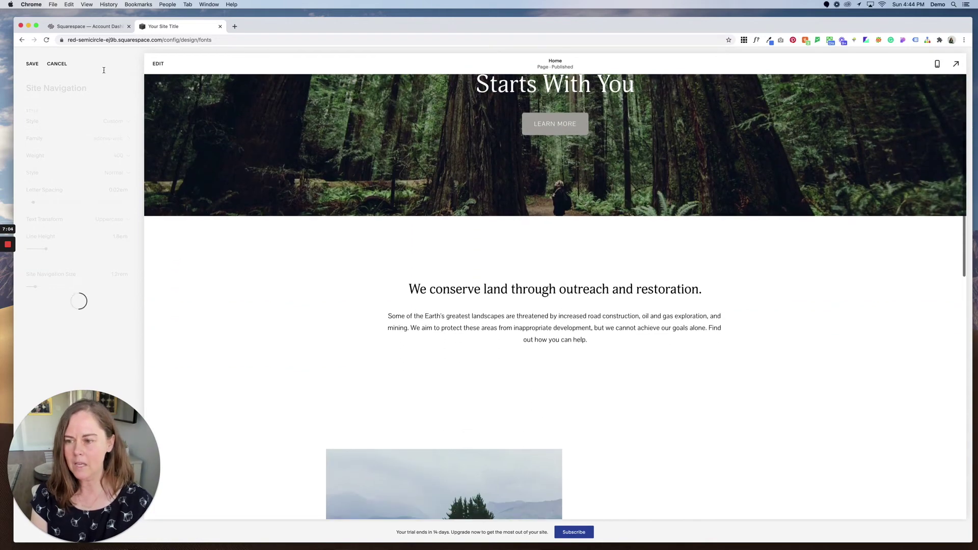
Back out of the font style settings to the Design menu, then reopen the Fonts overview.
click(33, 64)
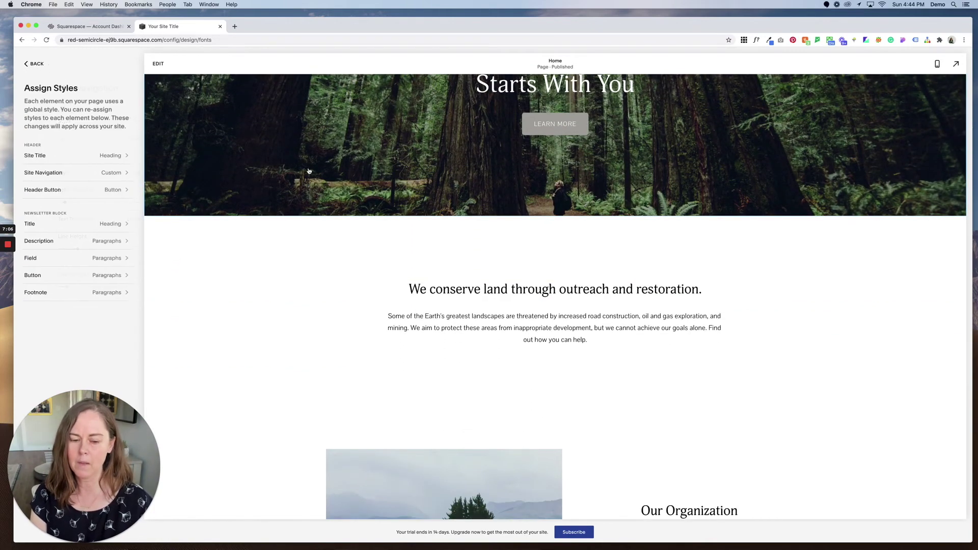
scroll(307, 171, up, 5)
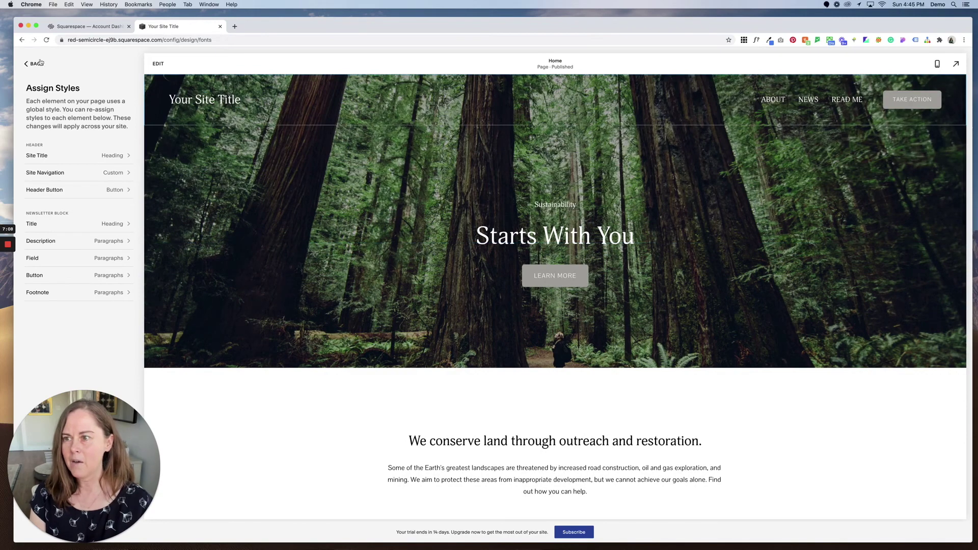
click(40, 65)
click(46, 68)
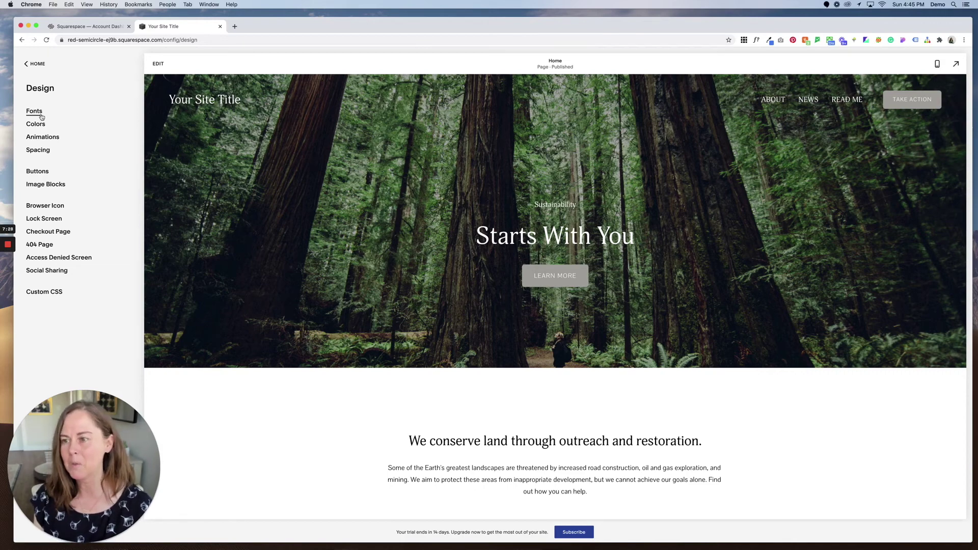
click(42, 117)
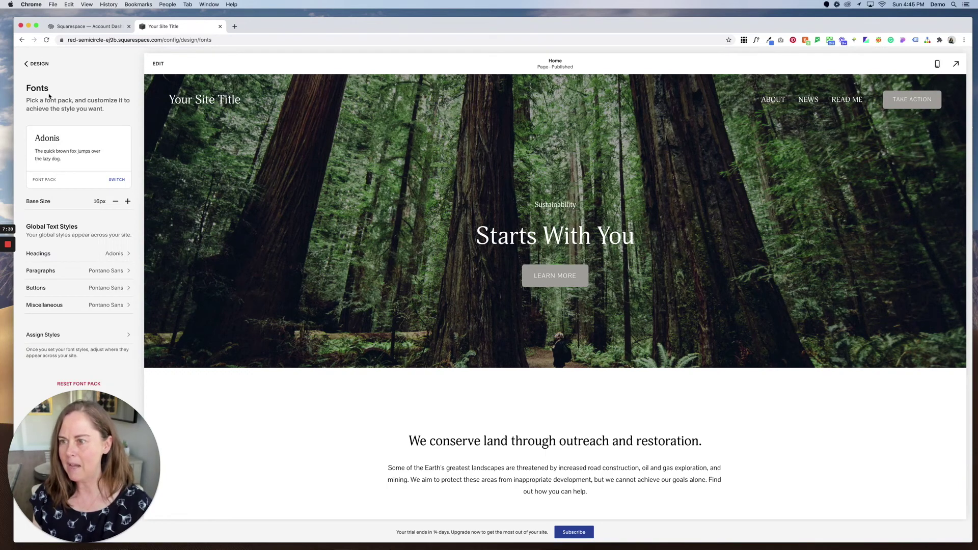
Give the site title a custom style using the Lobster Two font family, found by searching 'lob', and save.
click(206, 100)
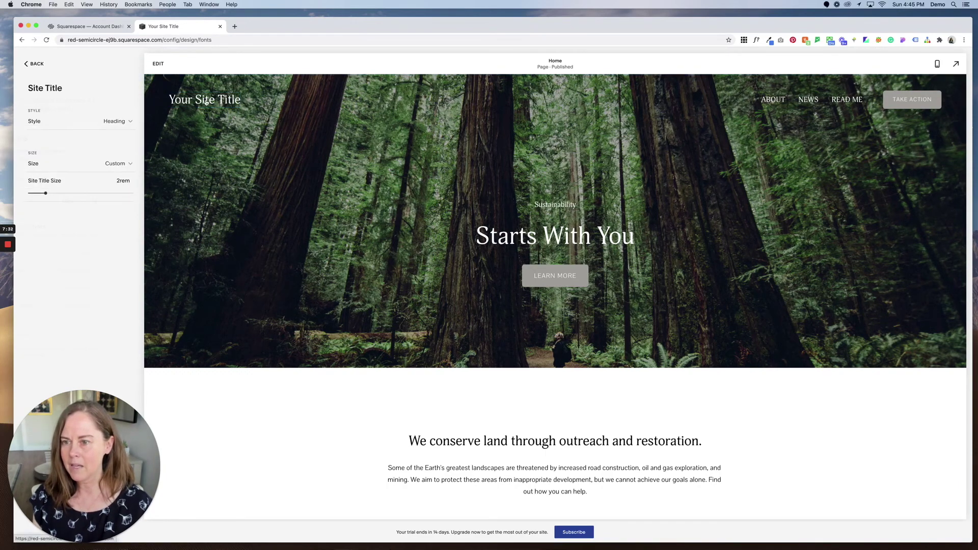
click(117, 125)
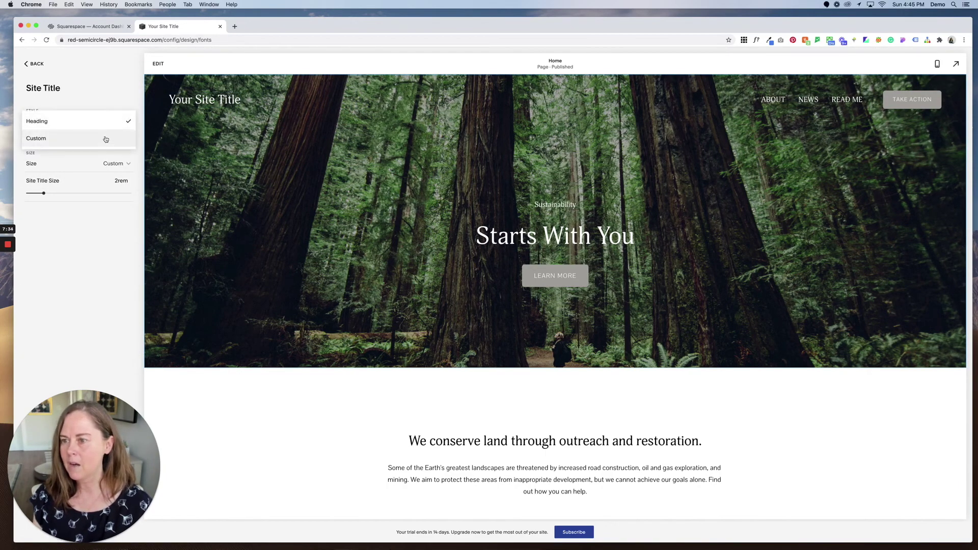
click(104, 141)
click(97, 138)
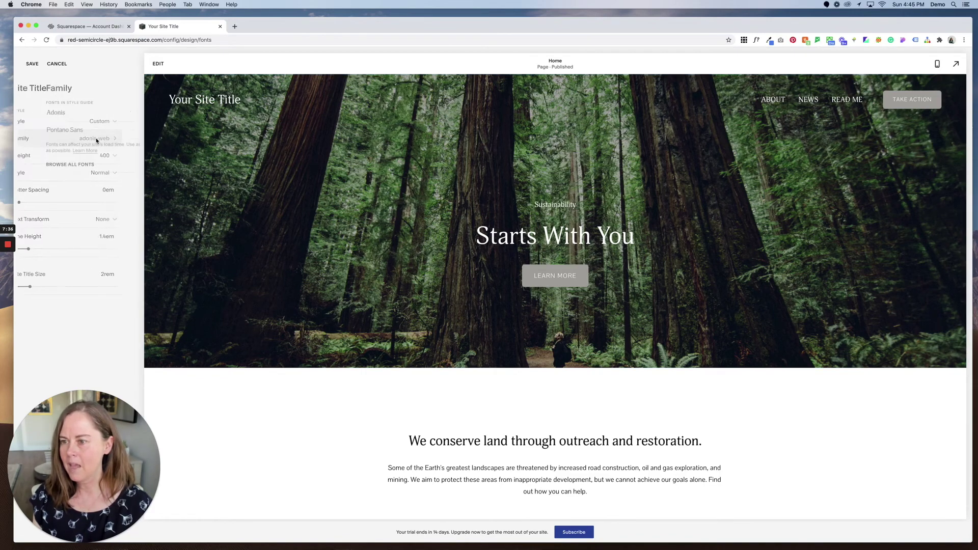
click(62, 164)
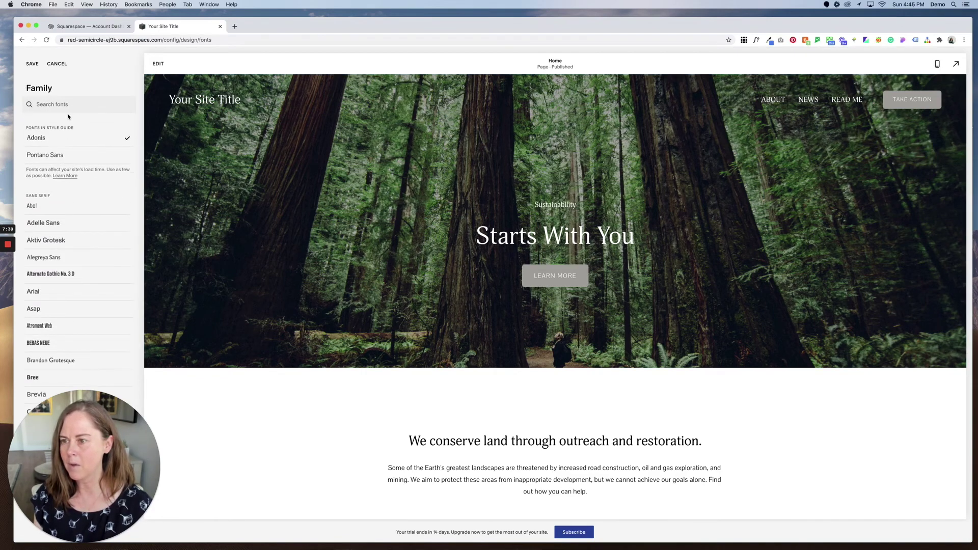
click(70, 105)
text(lob)
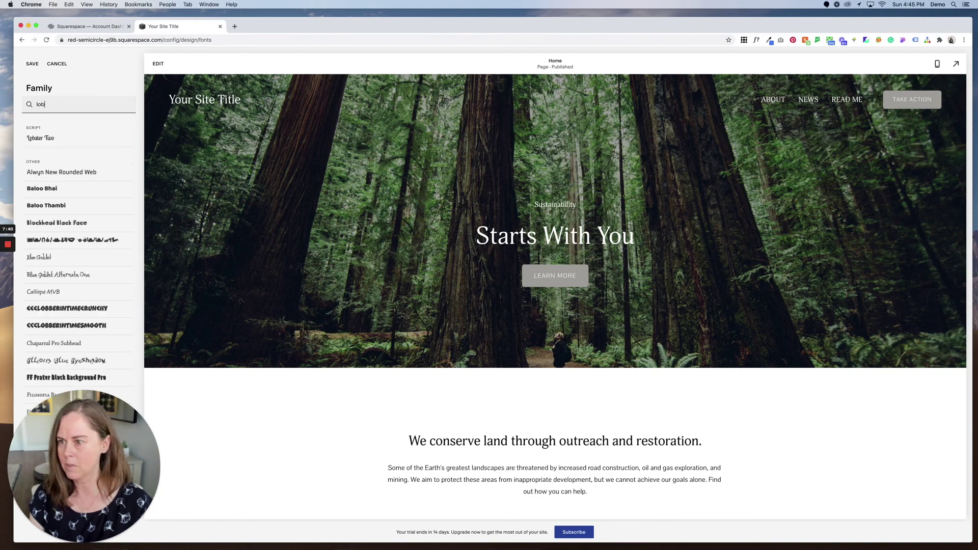
click(66, 143)
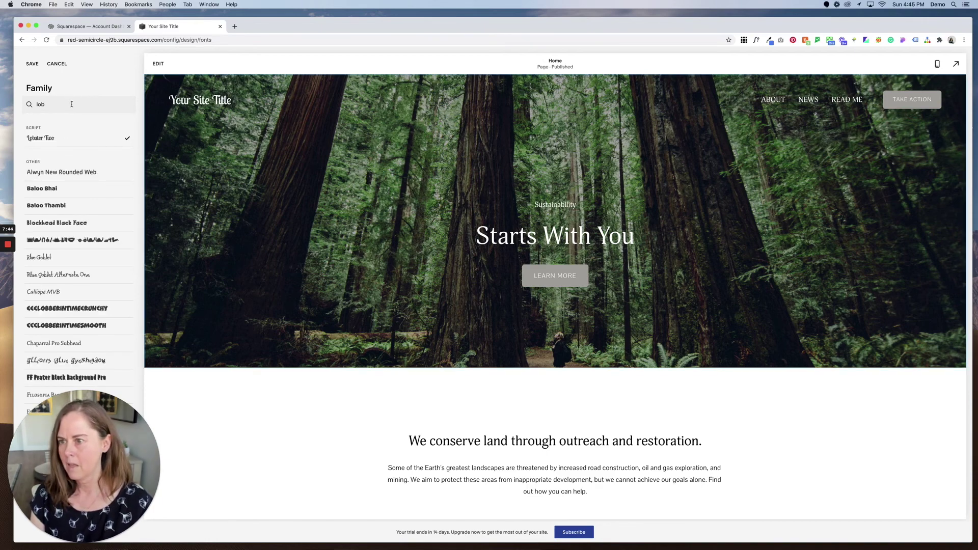
click(23, 64)
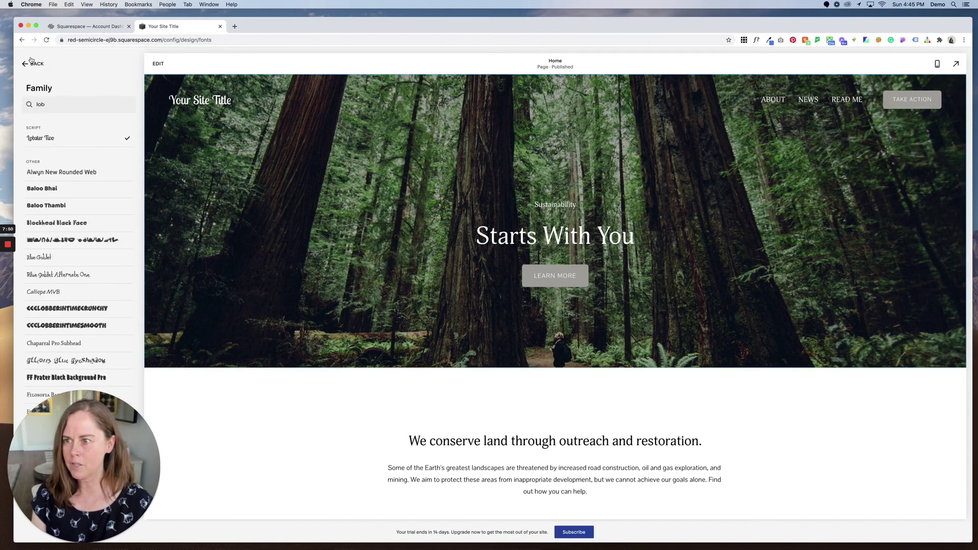
Set the site title to 2.8rem, normal case and bold weight 700, and save.
click(29, 64)
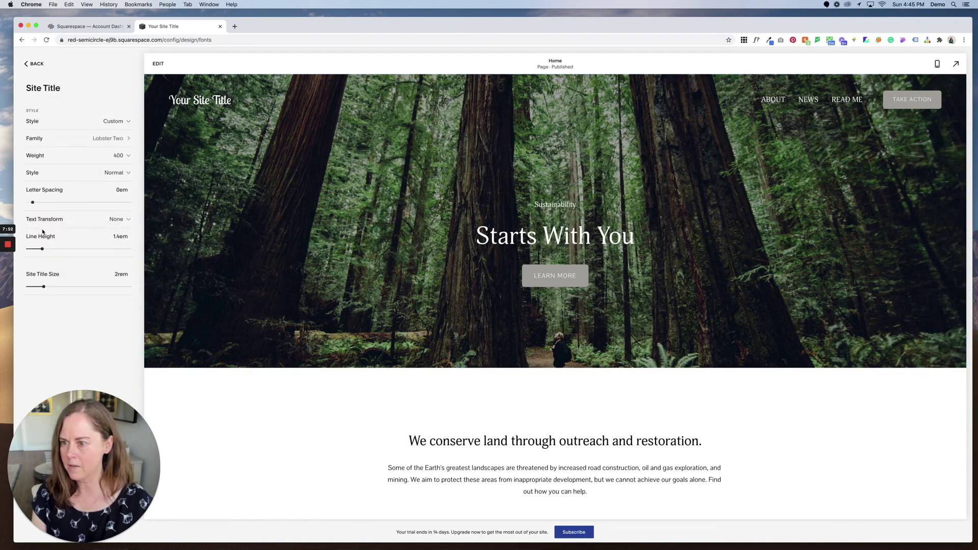
drag(44, 286, 52, 286)
click(62, 224)
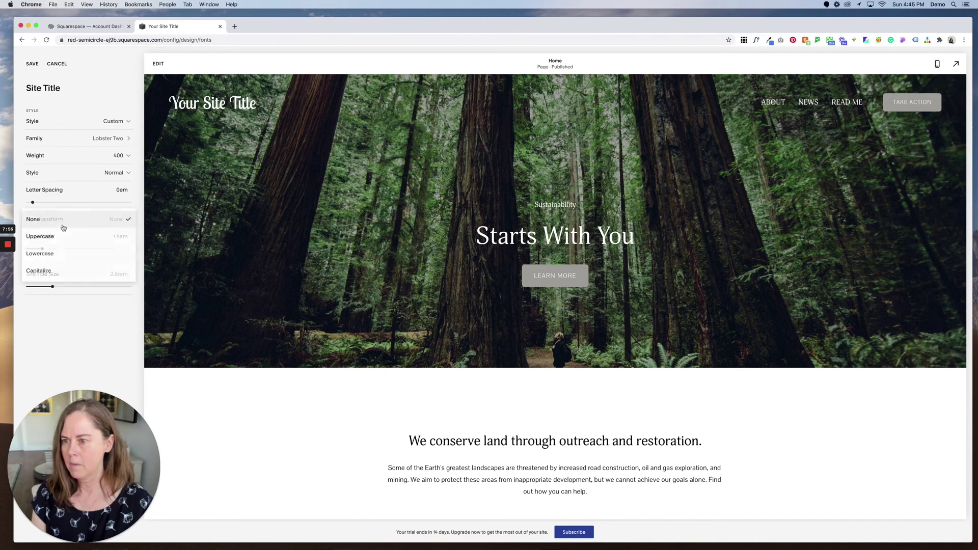
click(63, 233)
click(65, 222)
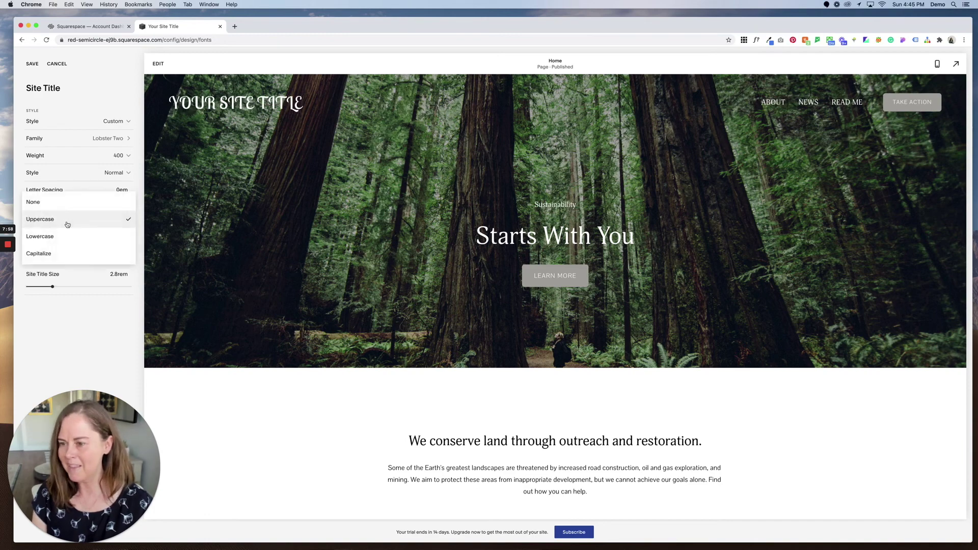
click(65, 205)
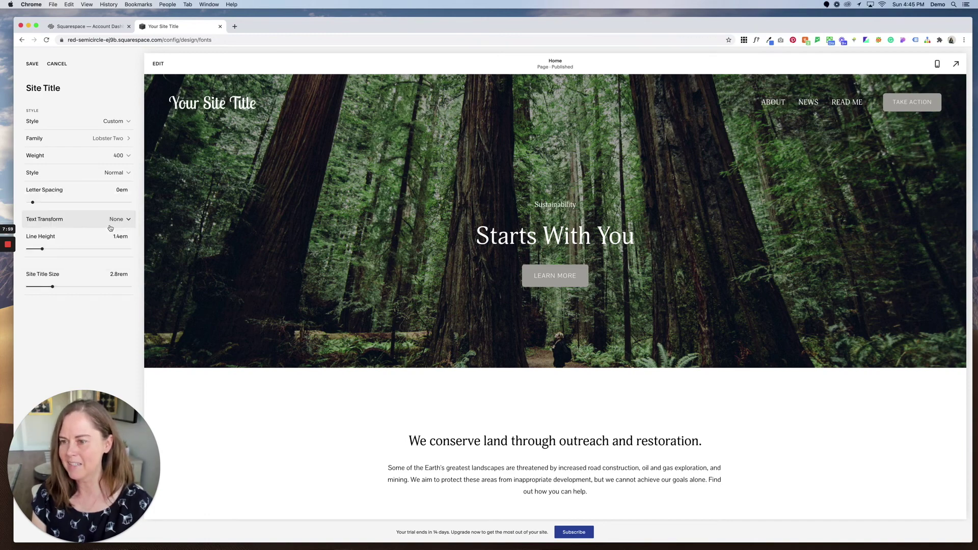
click(100, 158)
click(98, 170)
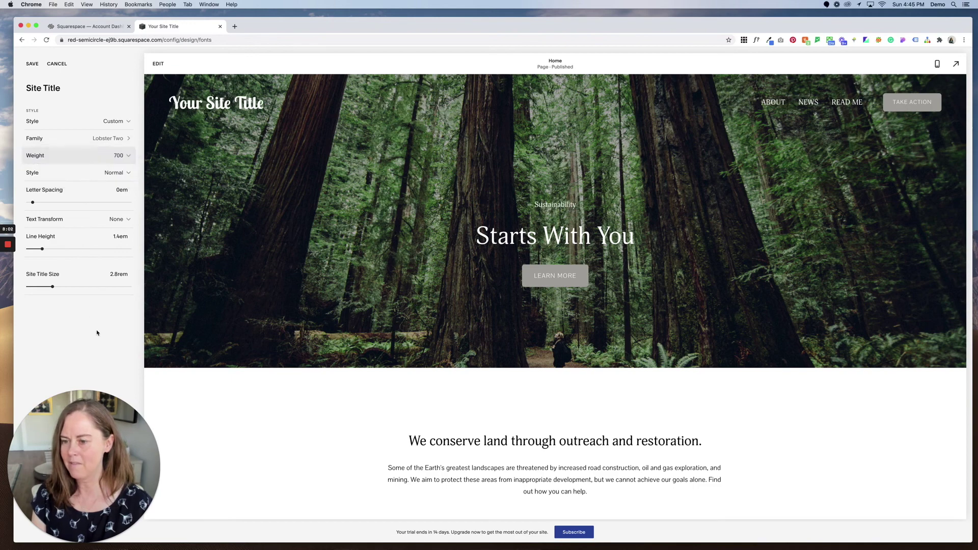
click(32, 64)
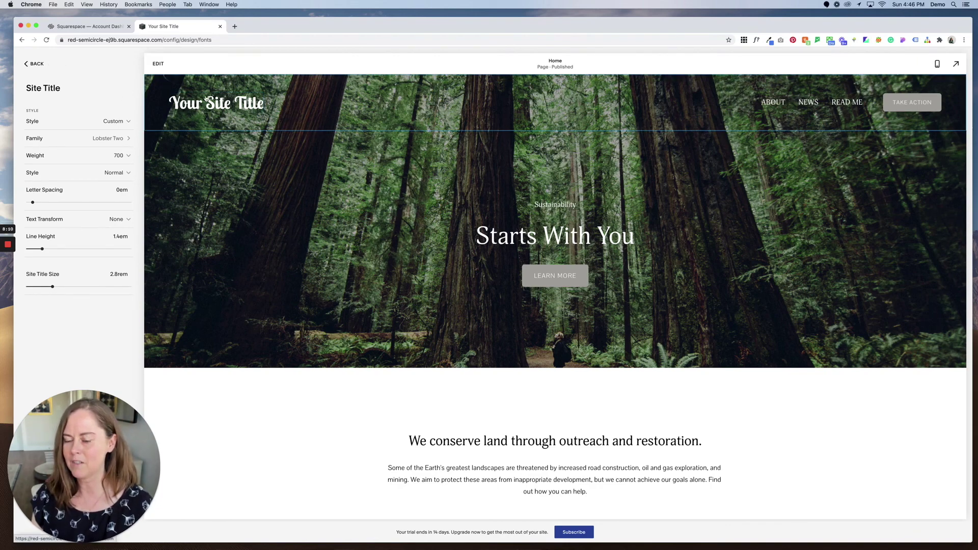
click(32, 65)
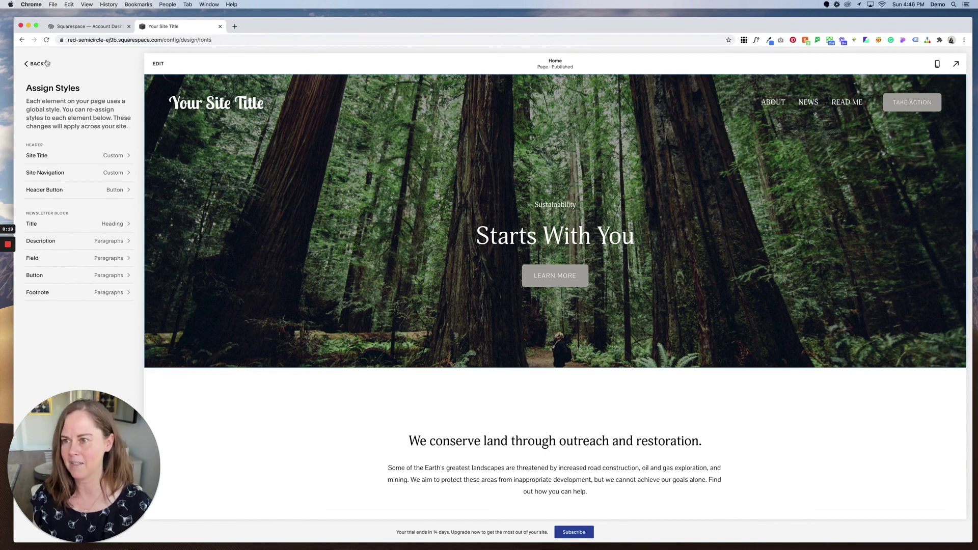
Return from Assign Styles through Fonts to the main Design menu.
click(45, 63)
click(45, 64)
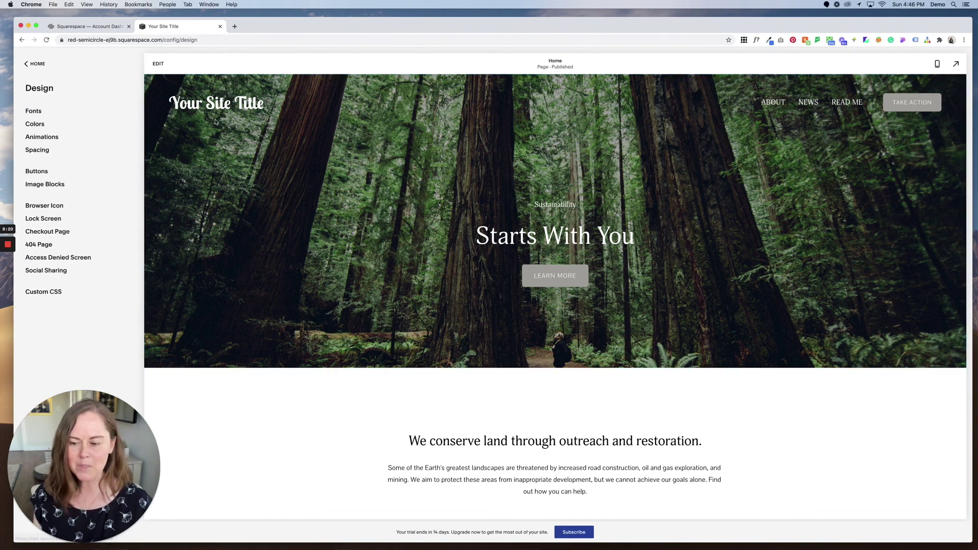